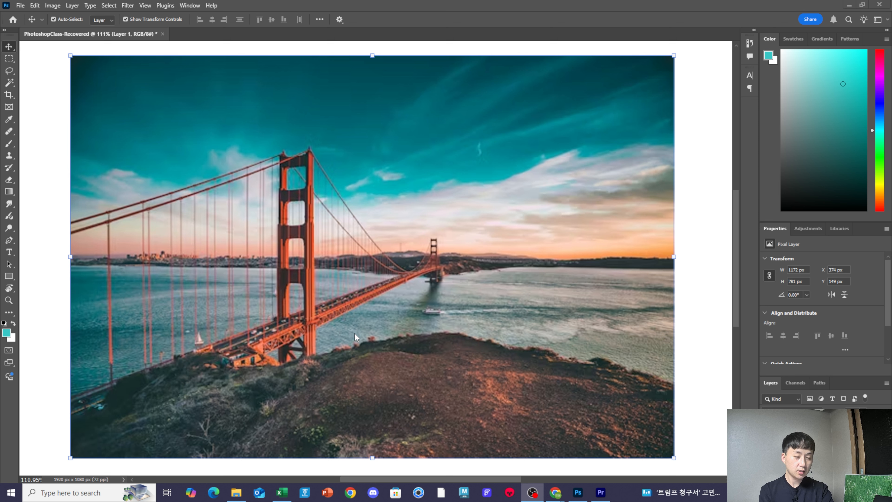
# - Add a Brightness/Contrast adjustment layer above the bridge photo with brightness -1 and contrast 4, and reselect the photo layer
pyautogui.click(582, 347)
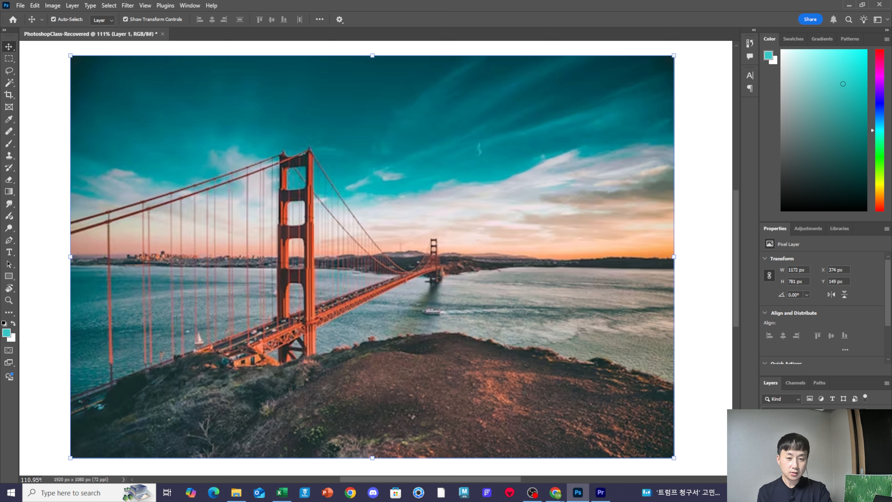
pyautogui.click(826, 478)
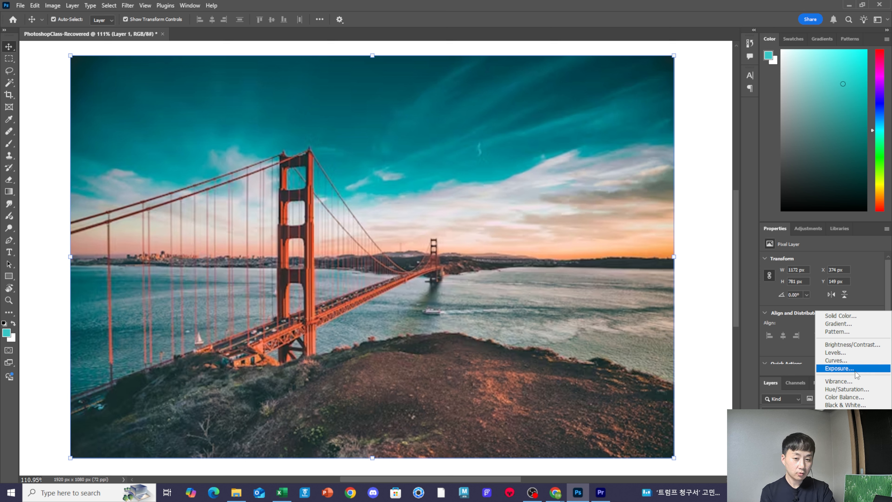
pyautogui.click(846, 345)
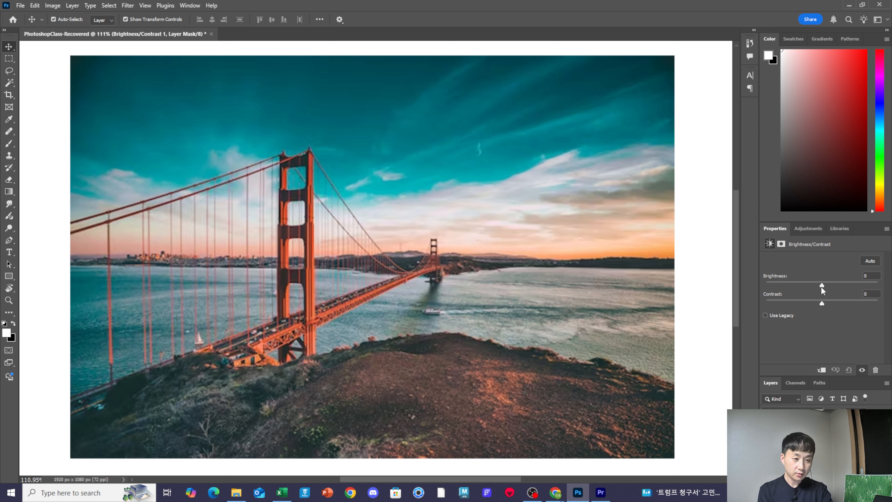
pyautogui.moveTo(822, 285)
pyautogui.mouseDown()
pyautogui.moveTo(806, 286)
pyautogui.moveTo(843, 287)
pyautogui.moveTo(821, 291)
pyautogui.mouseUp()
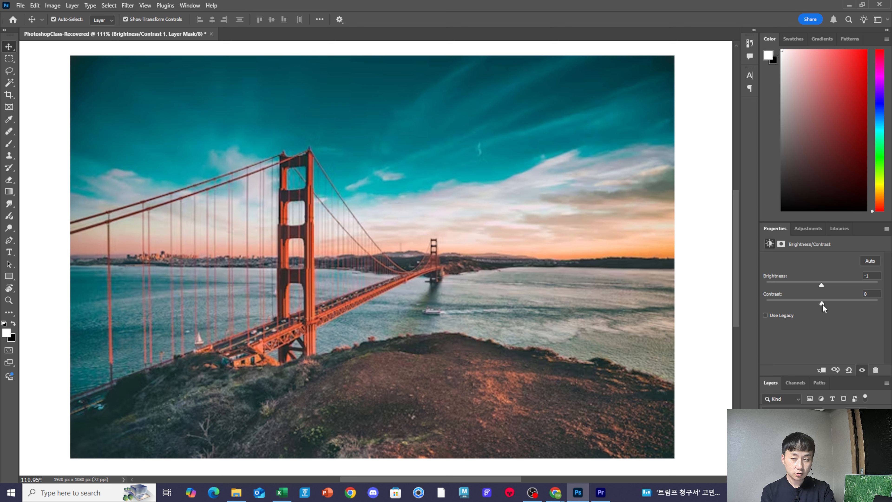
pyautogui.moveTo(823, 305)
pyautogui.mouseDown()
pyautogui.moveTo(786, 311)
pyautogui.moveTo(874, 313)
pyautogui.moveTo(785, 305)
pyautogui.moveTo(838, 307)
pyautogui.mouseUp()
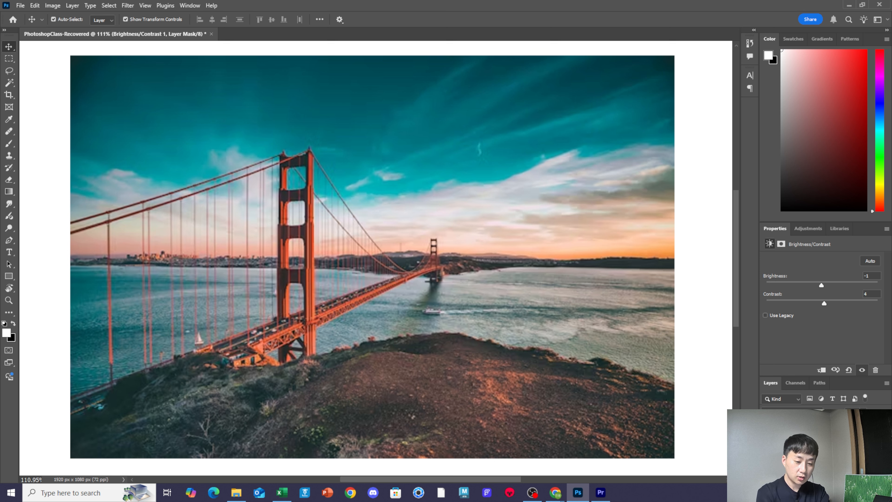
pyautogui.click(804, 457)
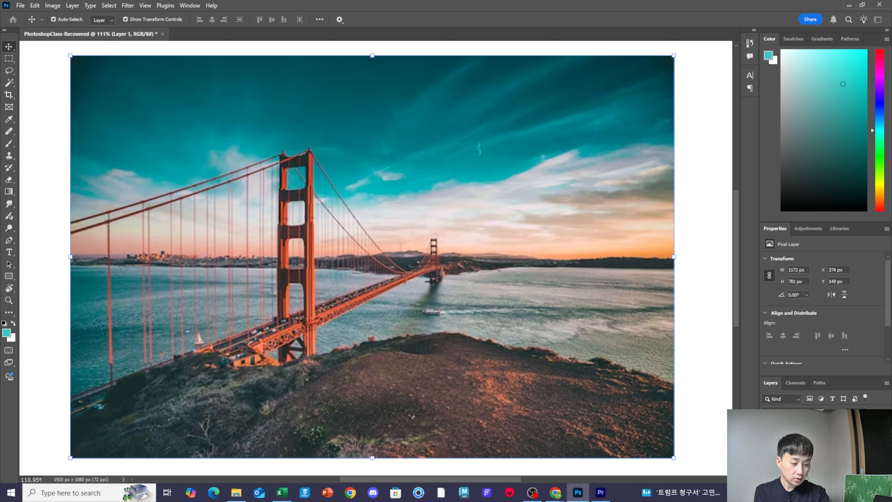
# - Try an S-shaped RGB curve on the bridge photo with a raised highlight point and a shadow point at input 78, output 56
pyautogui.hotkey('ctrl', 'm')
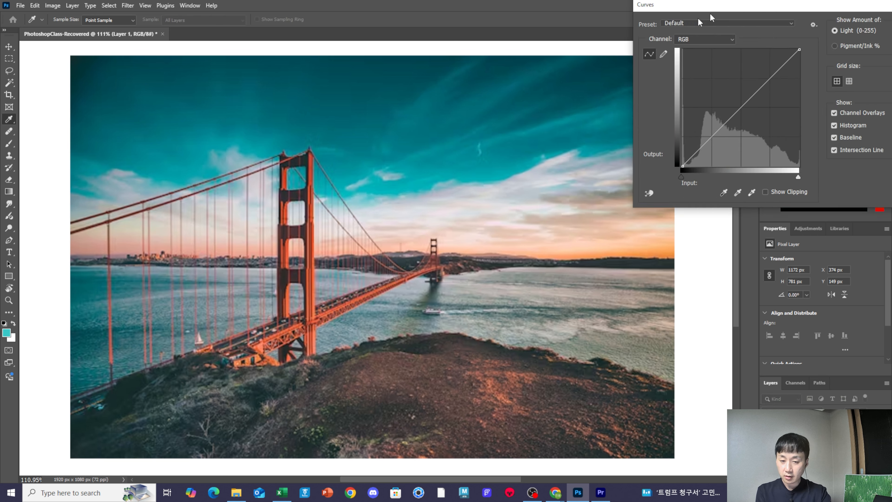
pyautogui.moveTo(710, 15); pyautogui.dragTo(424, 124)
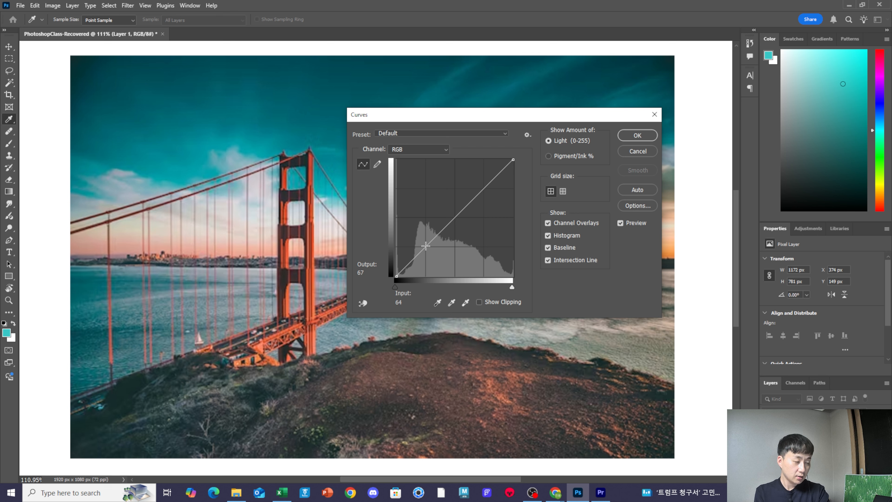
pyautogui.moveTo(426, 245)
pyautogui.mouseDown()
pyautogui.moveTo(424, 234)
pyautogui.moveTo(425, 243)
pyautogui.mouseUp()
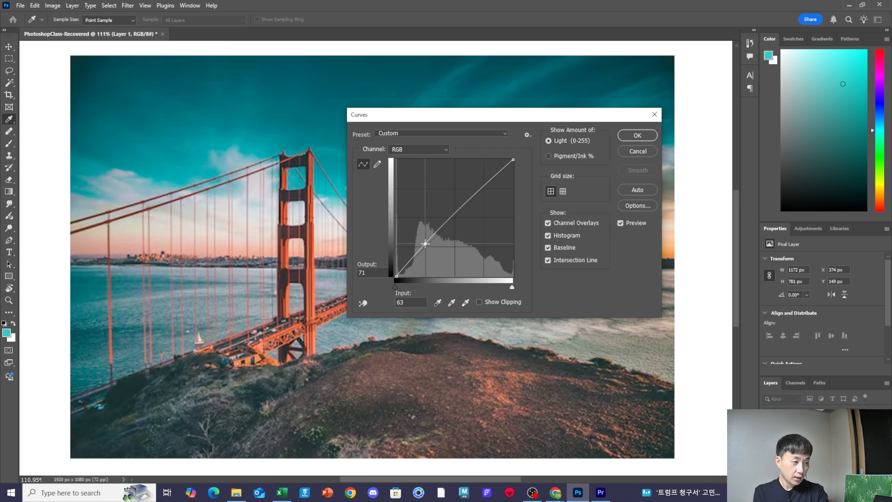
pyautogui.moveTo(474, 197)
pyautogui.mouseDown()
pyautogui.moveTo(480, 204)
pyautogui.moveTo(474, 191)
pyautogui.mouseUp()
pyautogui.moveTo(425, 244); pyautogui.dragTo(432, 250)
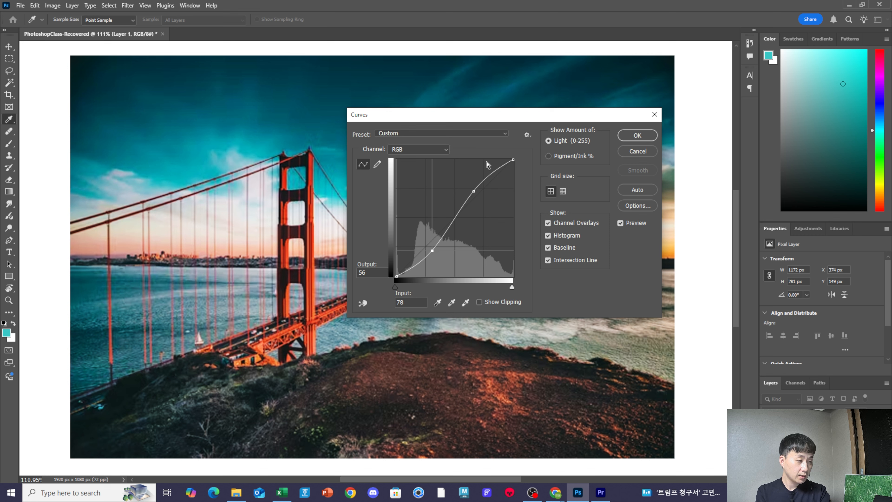
pyautogui.moveTo(472, 115); pyautogui.dragTo(606, 115)
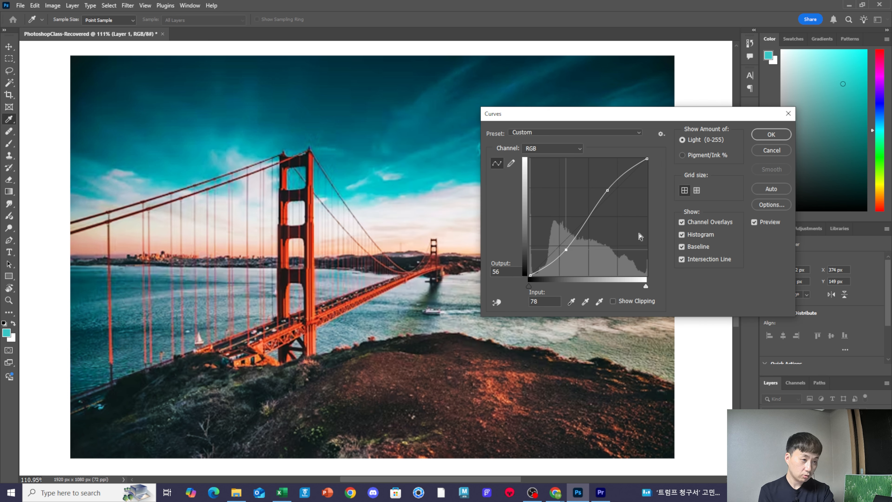
# - Try lifting and darkening the RGB curve, remove its highlight point, shift the remaining point to input 90, output 92, and discard the Curves adjustment
pyautogui.moveTo(566, 253); pyautogui.dragTo(563, 236)
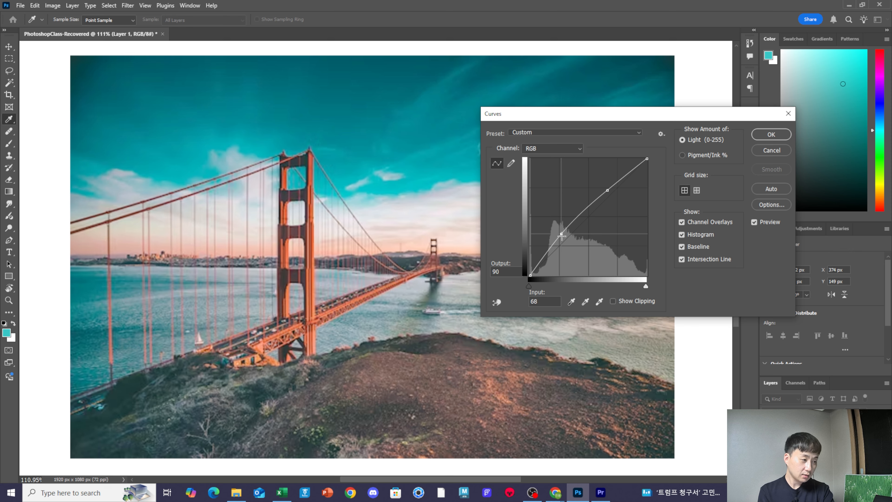
pyautogui.moveTo(562, 236); pyautogui.dragTo(577, 248)
pyautogui.moveTo(610, 192); pyautogui.dragTo(618, 206)
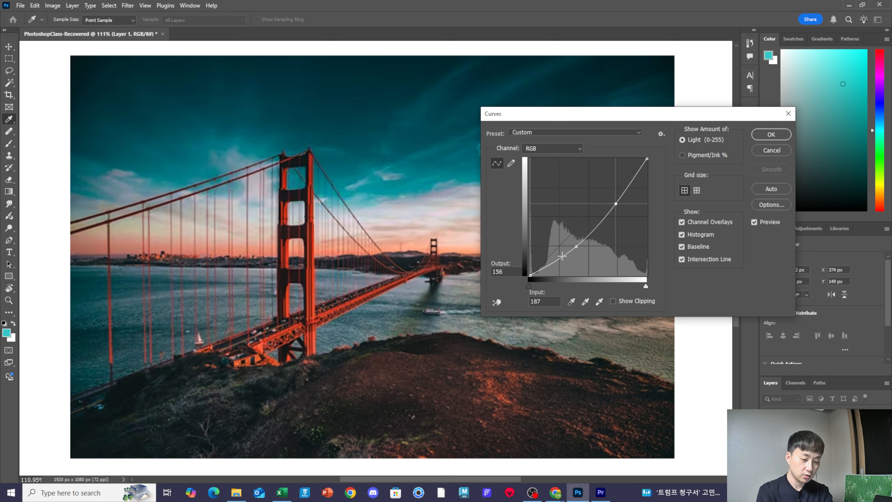
pyautogui.press('Delete')
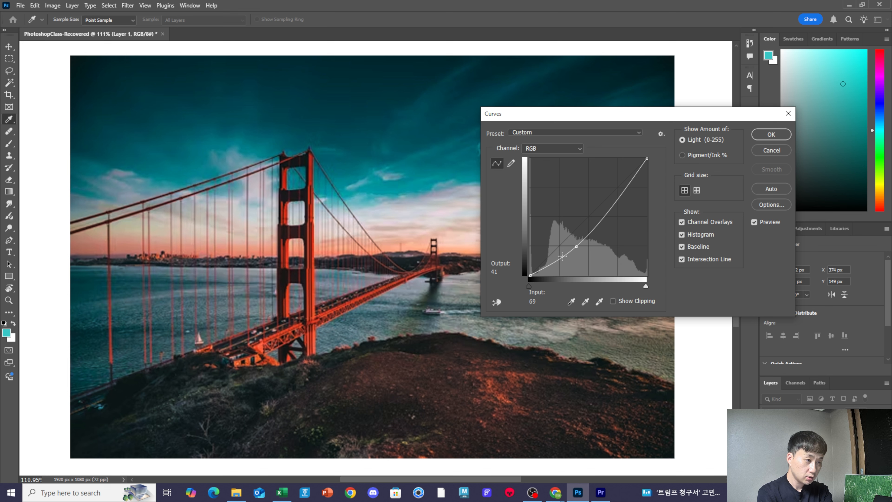
pyautogui.moveTo(577, 246)
pyautogui.mouseDown()
pyautogui.moveTo(604, 242)
pyautogui.moveTo(560, 225)
pyautogui.moveTo(572, 232)
pyautogui.mouseUp()
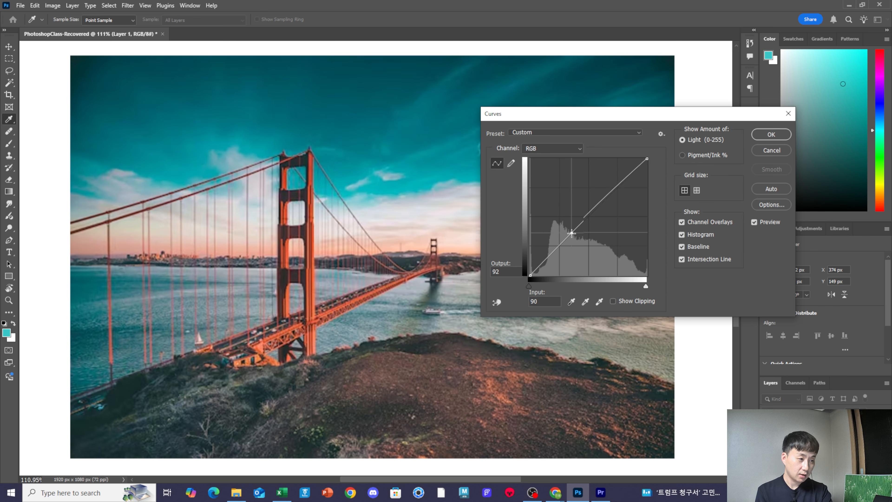
pyautogui.click(773, 150)
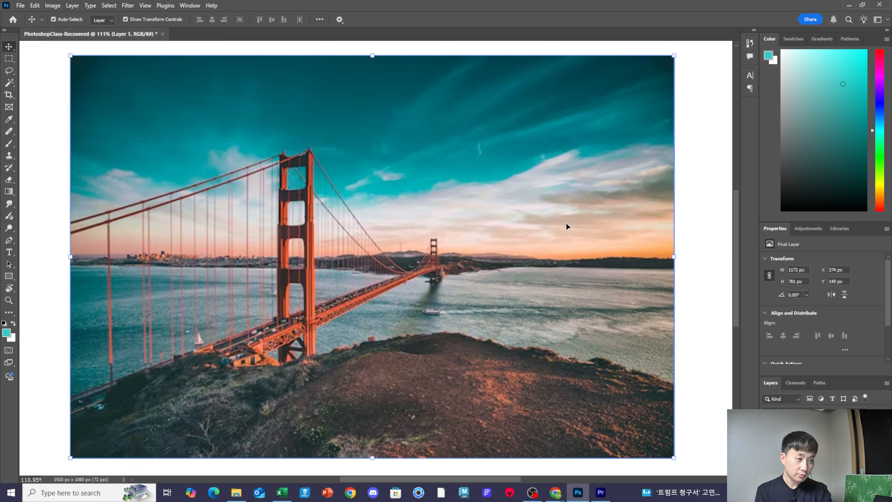
# - Try a Hue/Saturation adjustment on the photo with hue -5, testing saturation at +58 and -58 before setting it to -3
pyautogui.press('ctrl')
pyautogui.press('i')
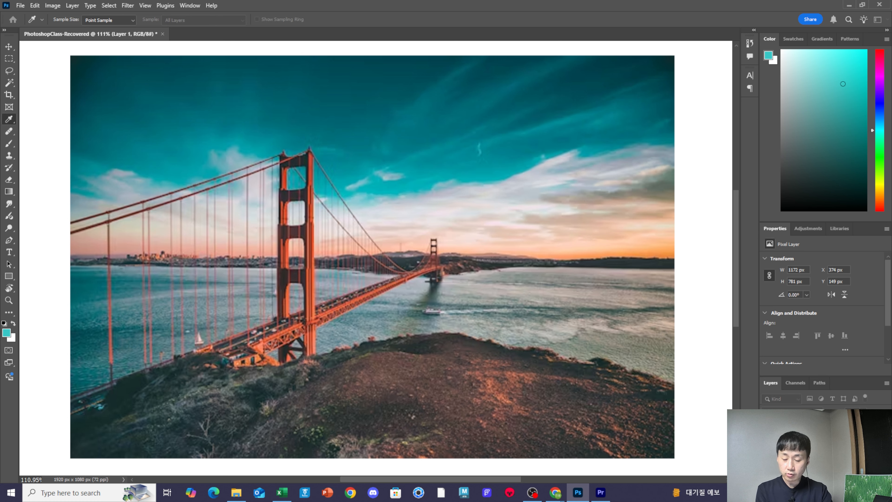
pyautogui.hotkey('ctrl', 'u')
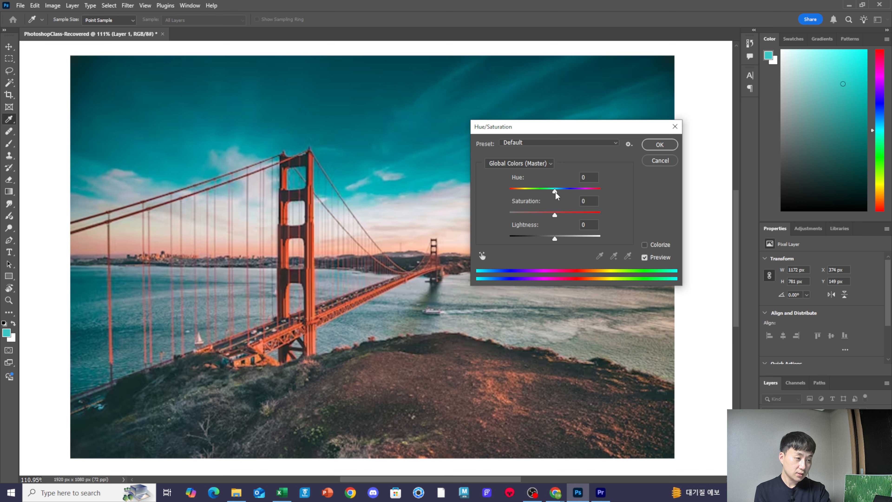
pyautogui.moveTo(556, 193)
pyautogui.mouseDown()
pyautogui.moveTo(518, 193)
pyautogui.moveTo(579, 194)
pyautogui.moveTo(554, 194)
pyautogui.mouseUp()
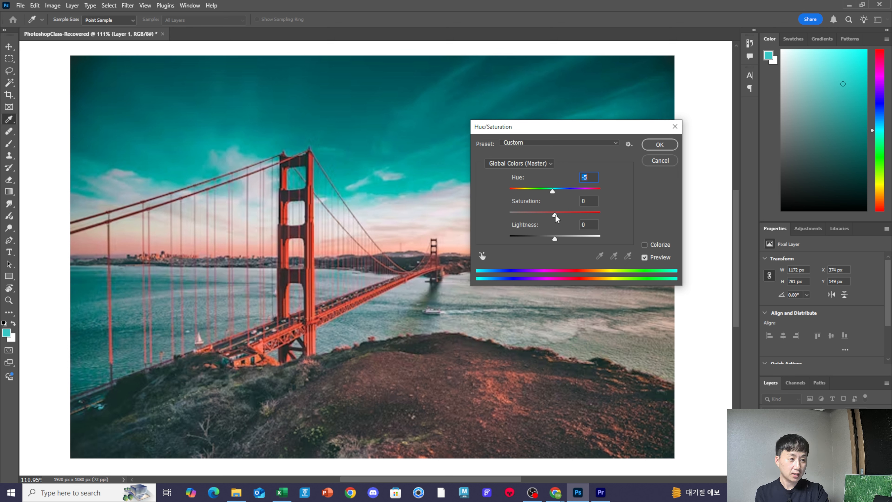
pyautogui.moveTo(556, 218); pyautogui.dragTo(583, 217)
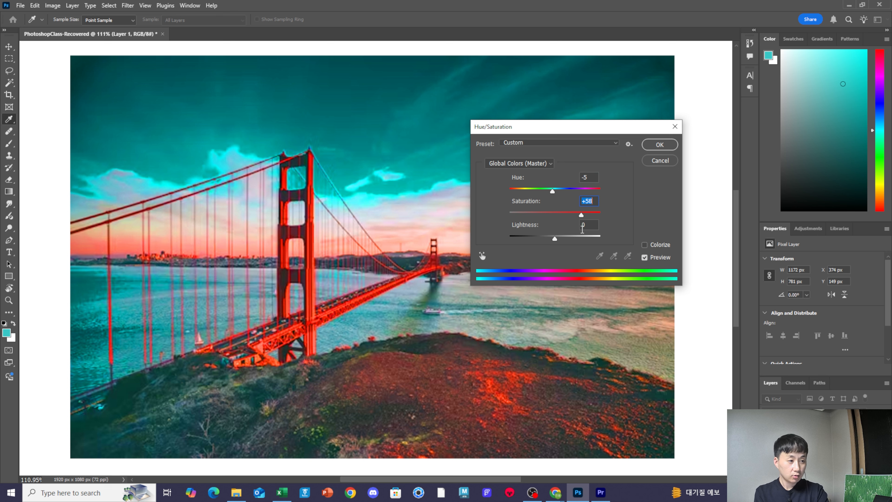
pyautogui.moveTo(580, 215); pyautogui.dragTo(529, 212)
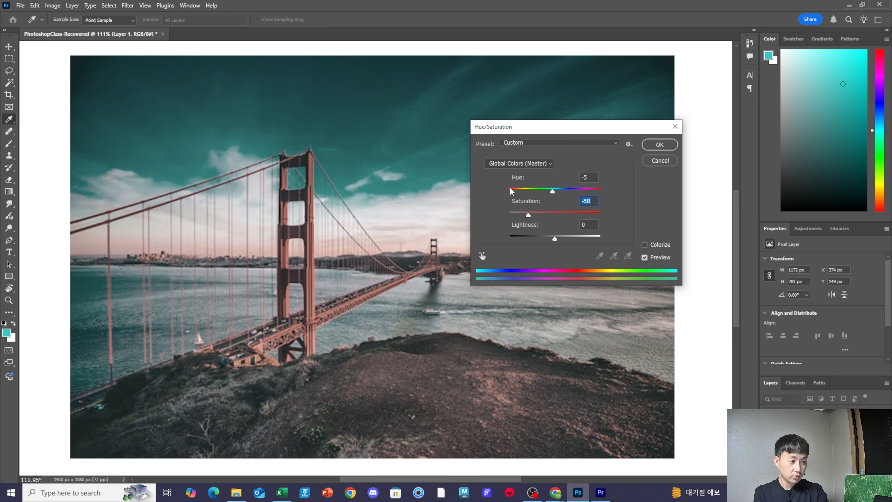
pyautogui.click(554, 213)
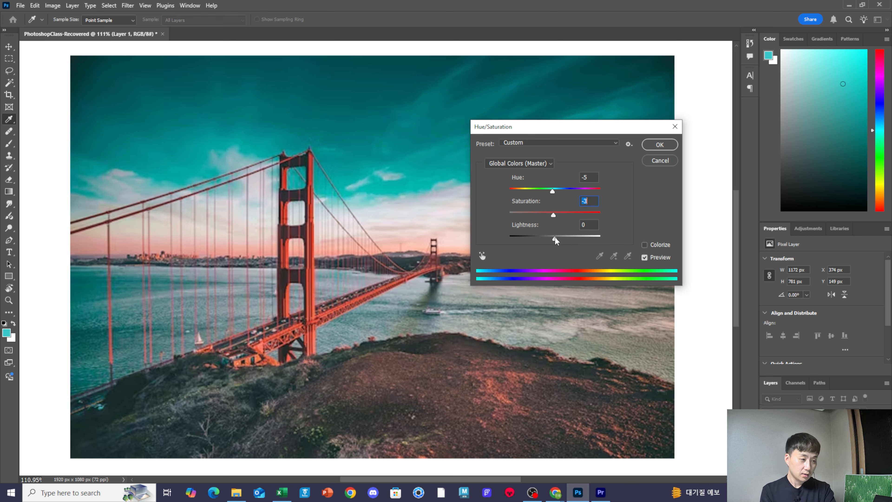
# - Try lightness at +55 and +7, and discard the Hue/Saturation adjustment
pyautogui.moveTo(541, 244); pyautogui.dragTo(580, 243)
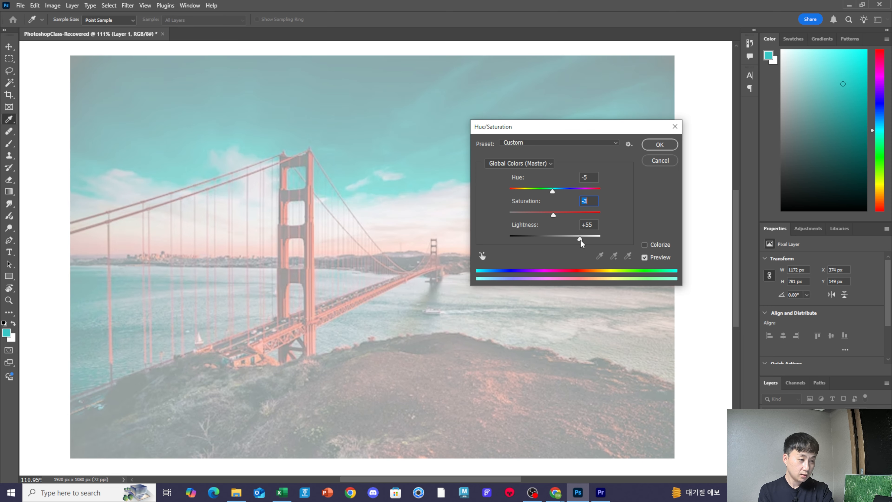
pyautogui.moveTo(581, 243); pyautogui.dragTo(558, 244)
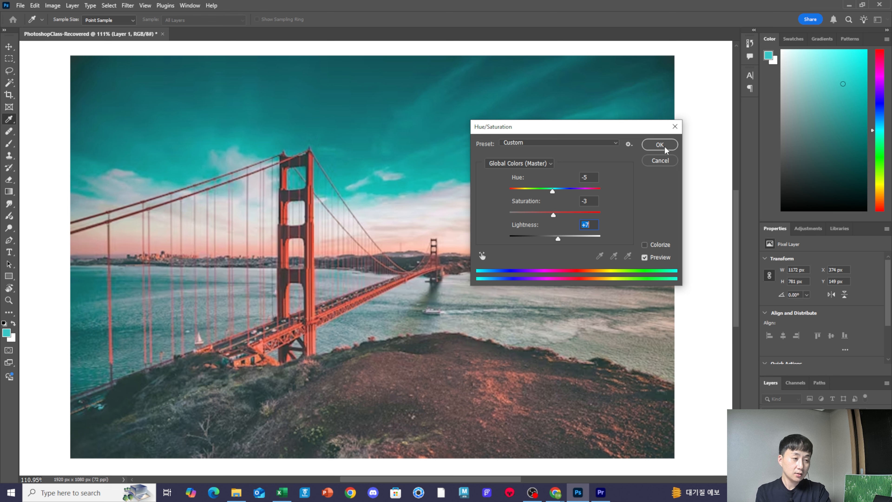
pyautogui.click(679, 130)
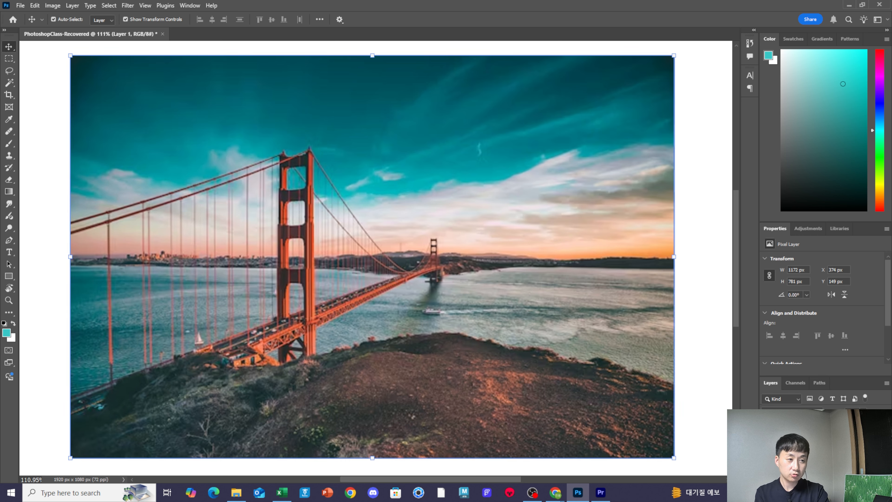
pyautogui.press('v')
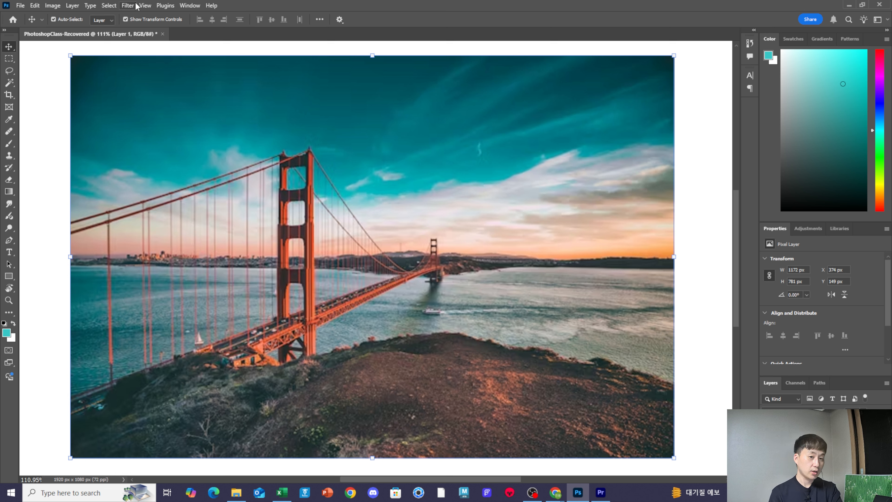
# - Open the Camera Raw Filter on the photo and set exposure +0.05, highlights -4, shadows +11, whites -3 and blacks -7
pyautogui.click(128, 5)
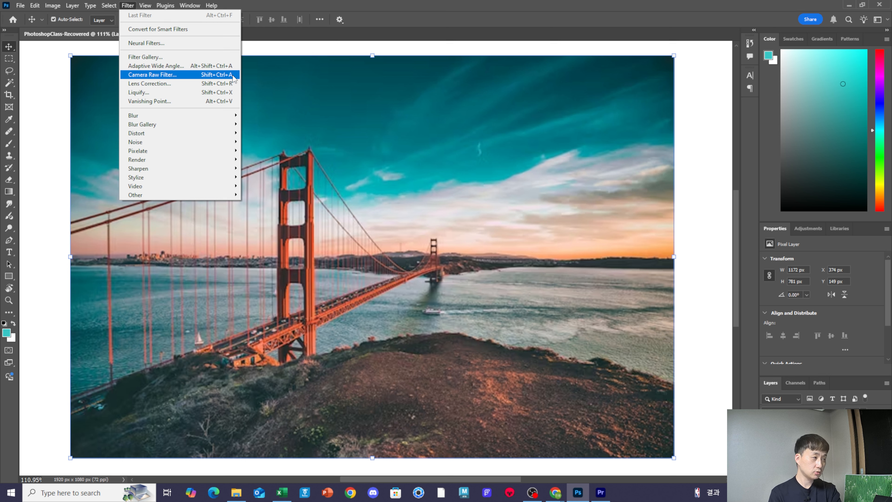
pyautogui.click(212, 78)
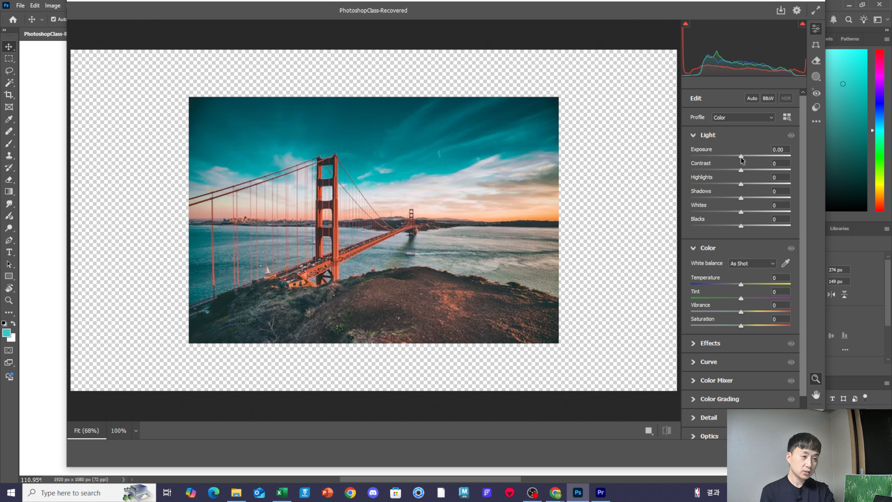
pyautogui.moveTo(739, 159); pyautogui.dragTo(741, 159)
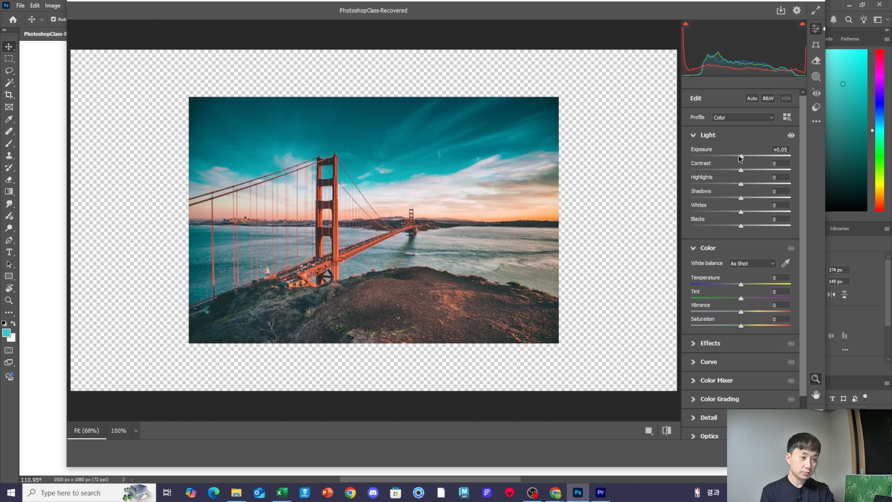
pyautogui.moveTo(741, 157); pyautogui.dragTo(742, 159)
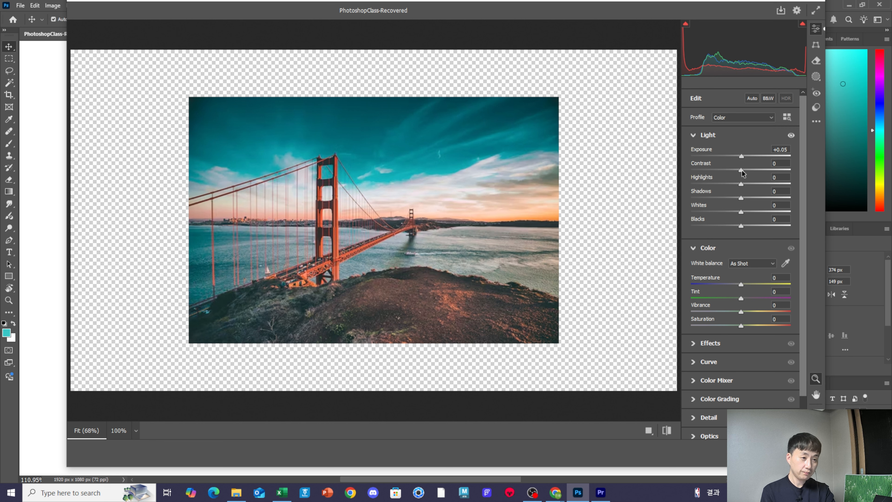
pyautogui.moveTo(741, 171)
pyautogui.mouseDown()
pyautogui.moveTo(755, 173)
pyautogui.moveTo(721, 175)
pyautogui.moveTo(759, 171)
pyautogui.moveTo(743, 174)
pyautogui.mouseUp()
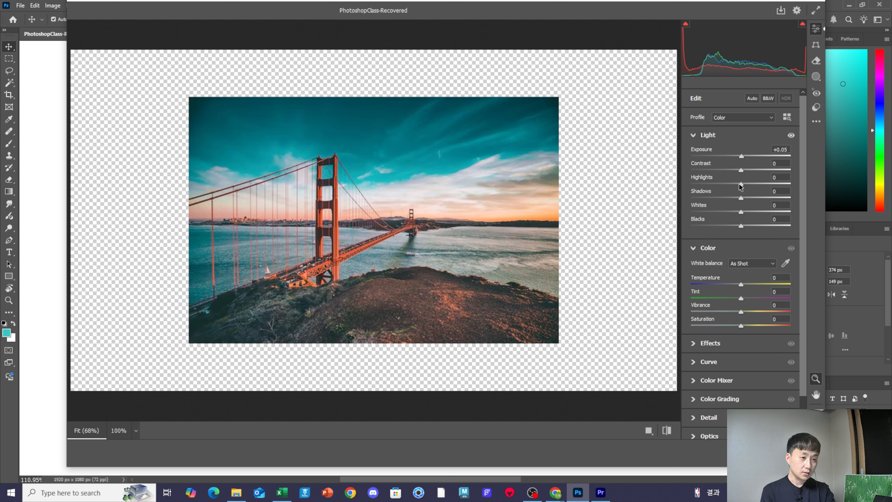
pyautogui.moveTo(742, 184); pyautogui.dragTo(738, 228)
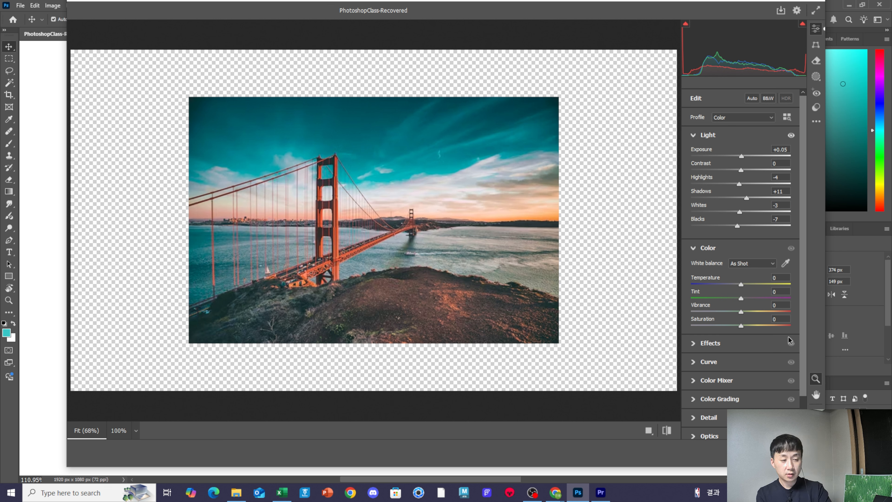
# - Test a warmer temperature of +37, reset it to 0, and set tint to -8, vibrance to -2 and saturation to -2
pyautogui.moveTo(741, 285); pyautogui.dragTo(759, 285)
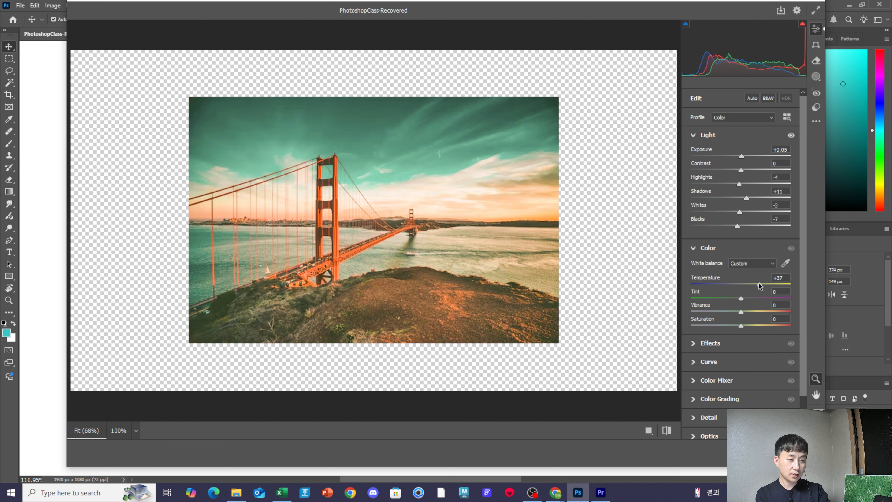
pyautogui.moveTo(759, 285); pyautogui.dragTo(741, 313)
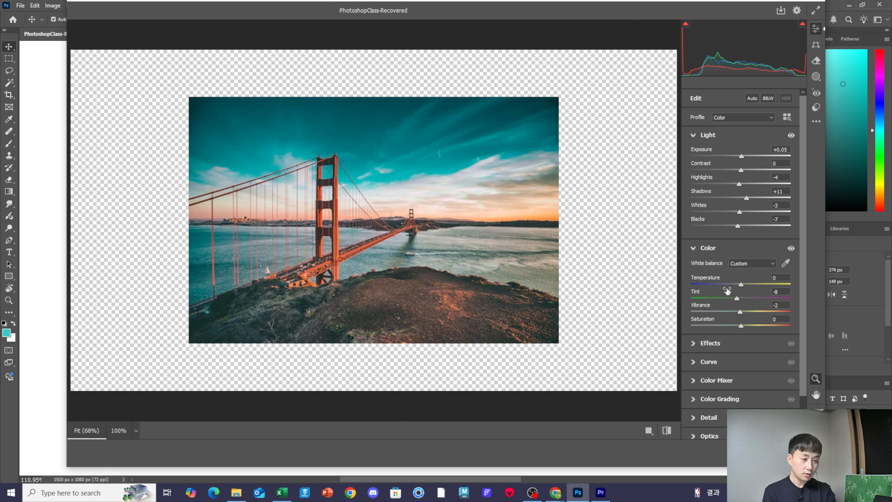
pyautogui.moveTo(742, 326)
pyautogui.mouseDown()
pyautogui.moveTo(782, 322)
pyautogui.moveTo(716, 322)
pyautogui.moveTo(749, 322)
pyautogui.moveTo(742, 323)
pyautogui.mouseUp()
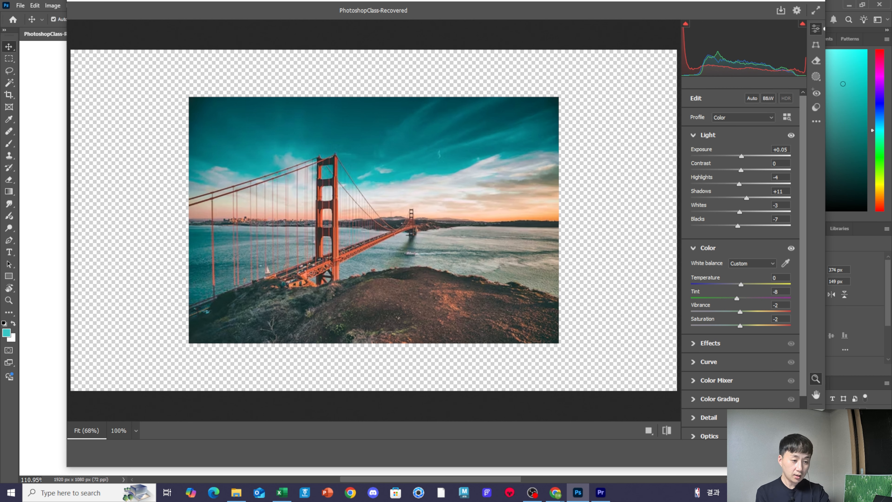
# - Apply the Camera Raw Filter adjustments to the photo
pyautogui.press('Return')
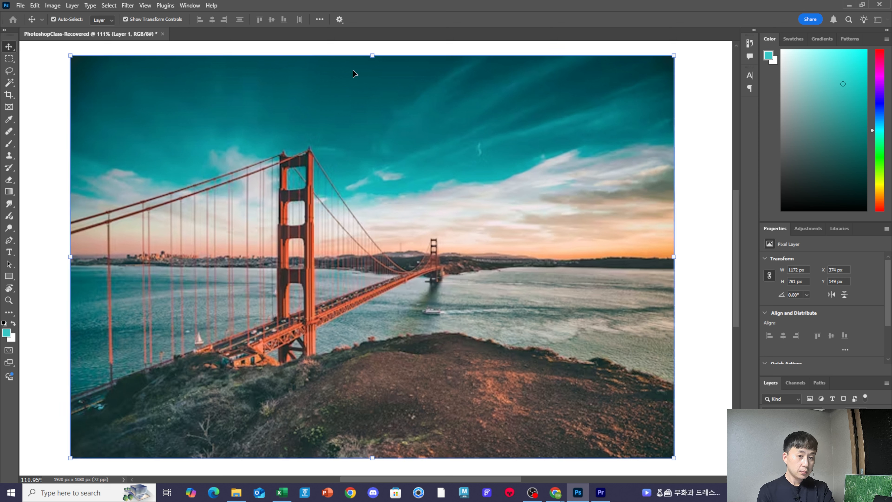
# - Try a Gaussian Blur on the photo with radii of 121.5 and 2.5 pixels, and discard it
pyautogui.click(128, 6)
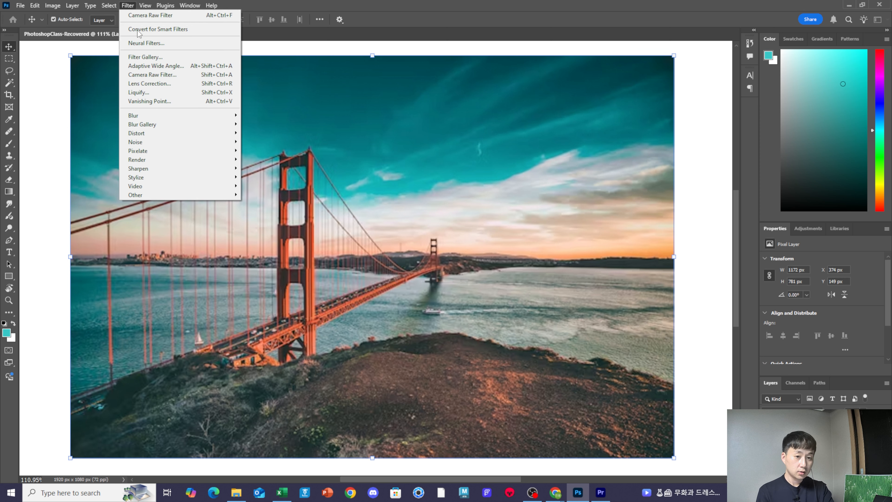
pyautogui.moveTo(143, 116)
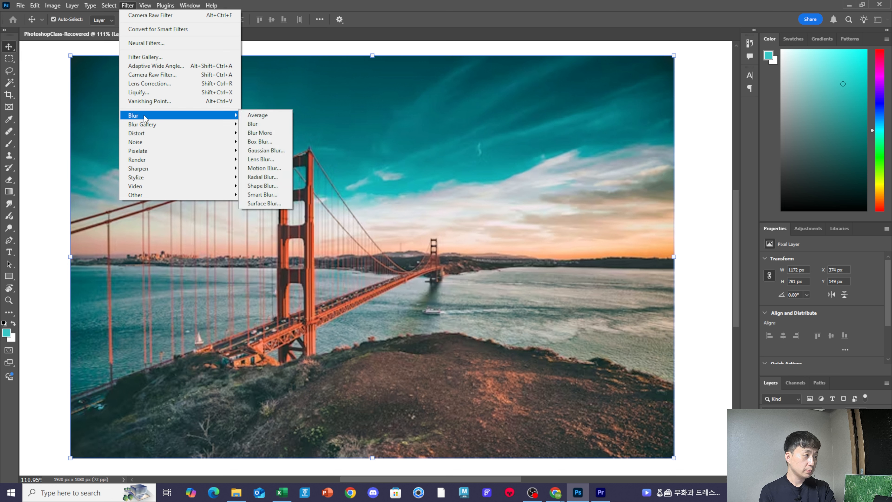
pyautogui.click(266, 150)
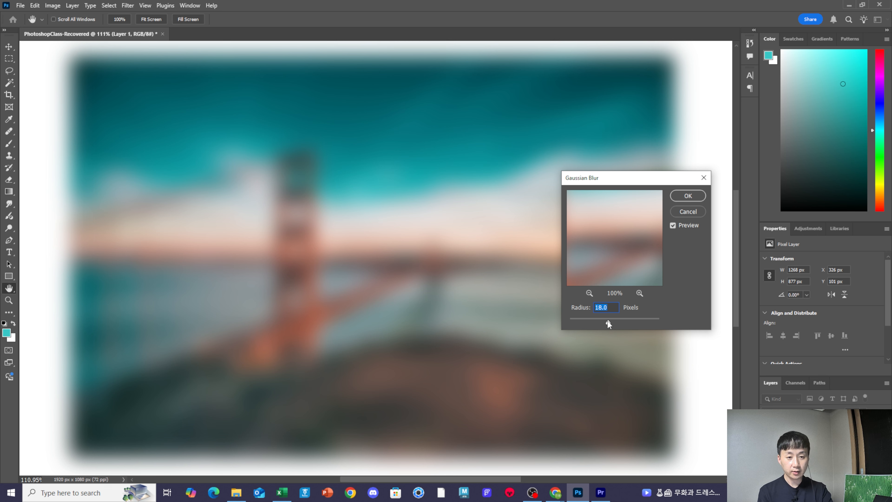
pyautogui.moveTo(584, 323); pyautogui.dragTo(582, 321)
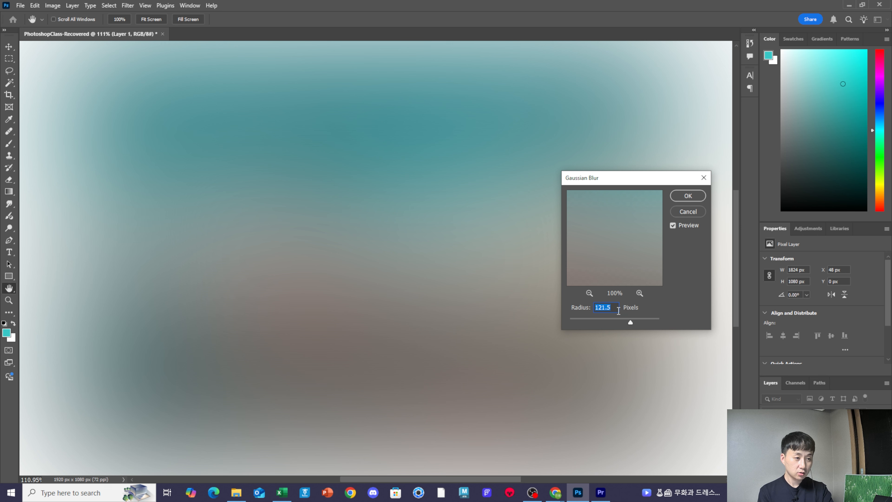
pyautogui.moveTo(580, 320); pyautogui.dragTo(581, 320)
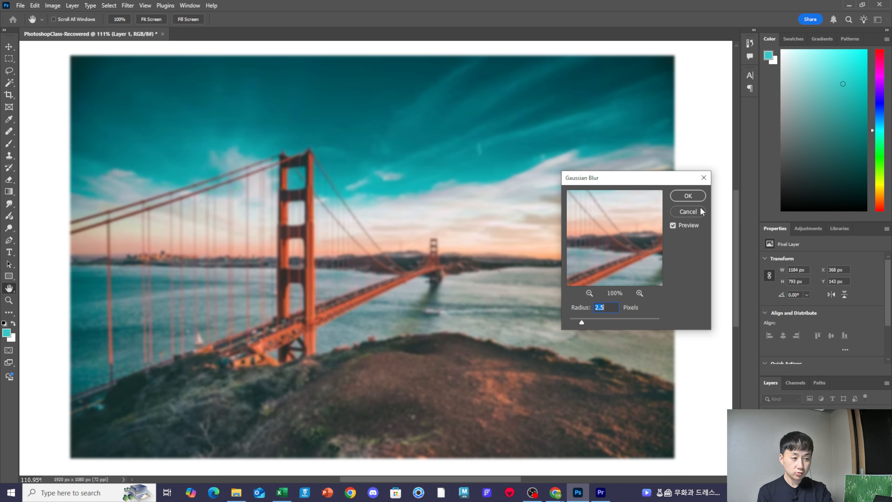
pyautogui.click(687, 211)
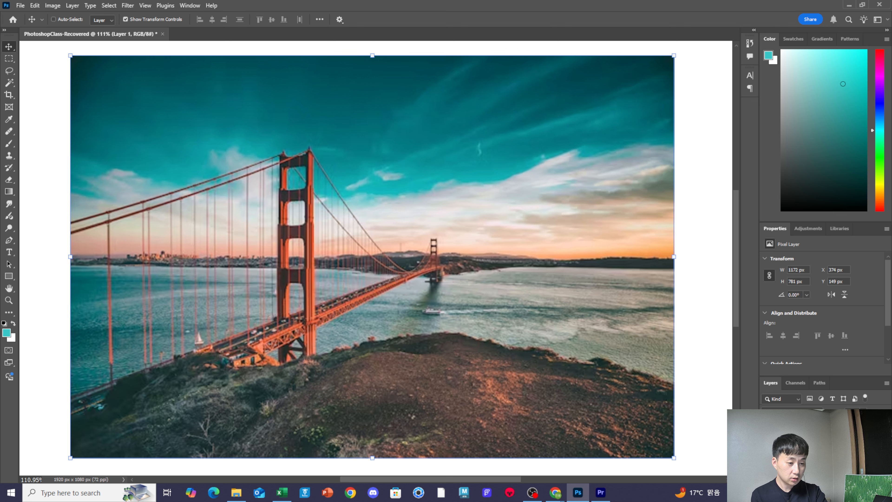
# - Paste a copy of the photo aligned over the original and apply a Gaussian Blur of 4.2 pixels to it
pyautogui.hotkey('ctrl', 'v')
pyautogui.moveTo(541, 259); pyautogui.dragTo(536, 257)
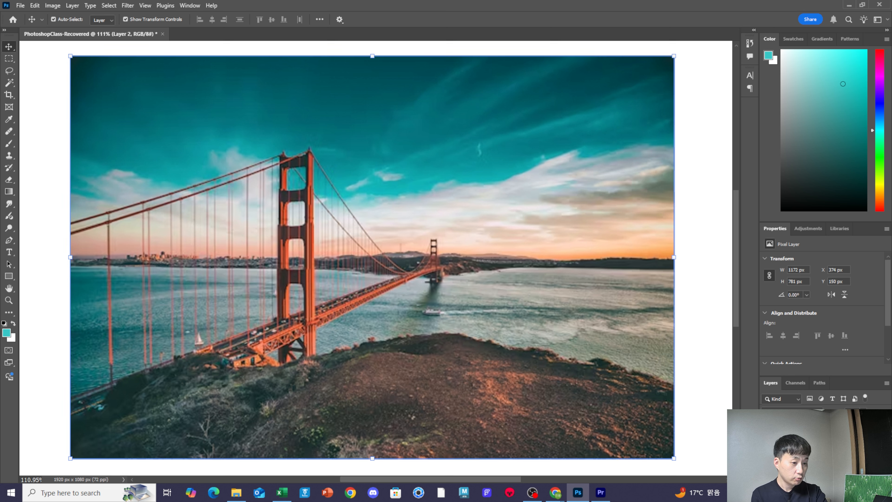
pyautogui.click(127, 6)
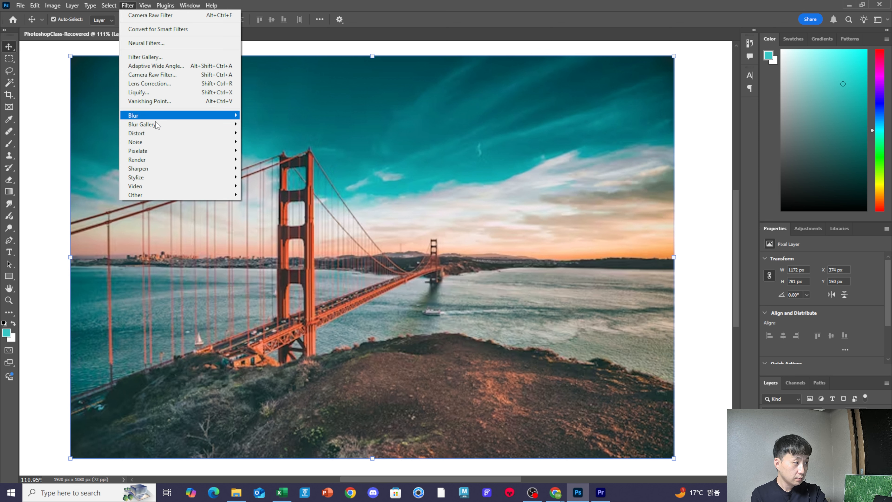
pyautogui.moveTo(161, 116)
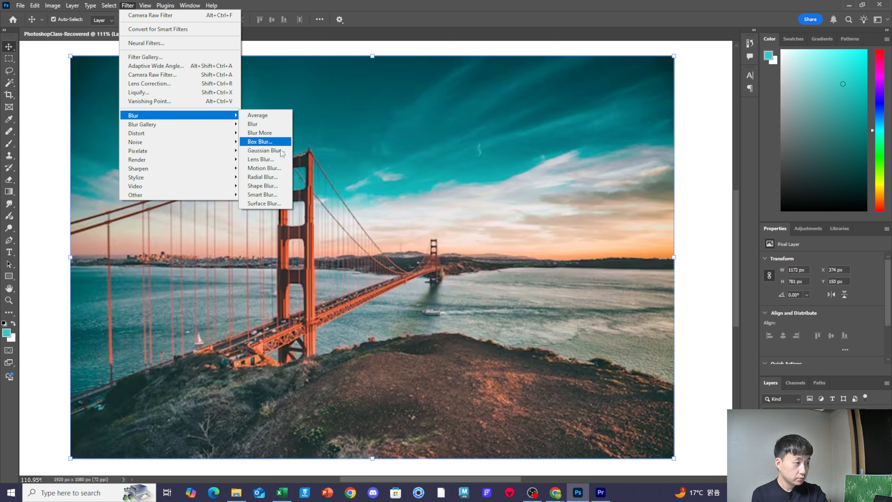
pyautogui.click(266, 150)
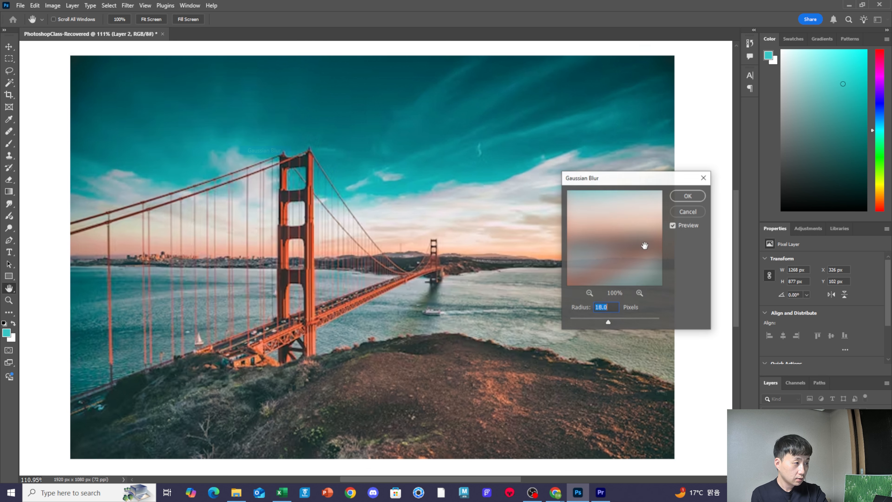
pyautogui.moveTo(598, 321); pyautogui.dragTo(591, 321)
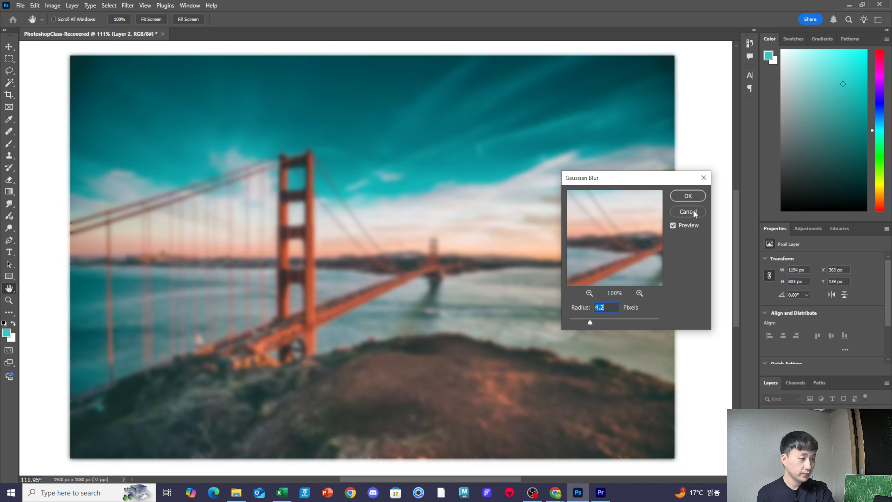
pyautogui.click(688, 196)
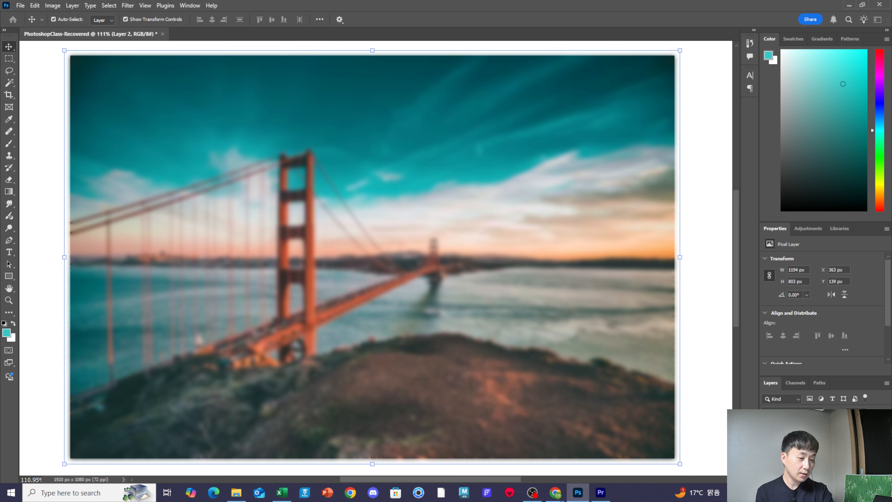
# - Compare the blurred copy with the original by toggling its visibility, and set the Eraser to the Soft Round brush with 0% hardness
pyautogui.click(767, 439)
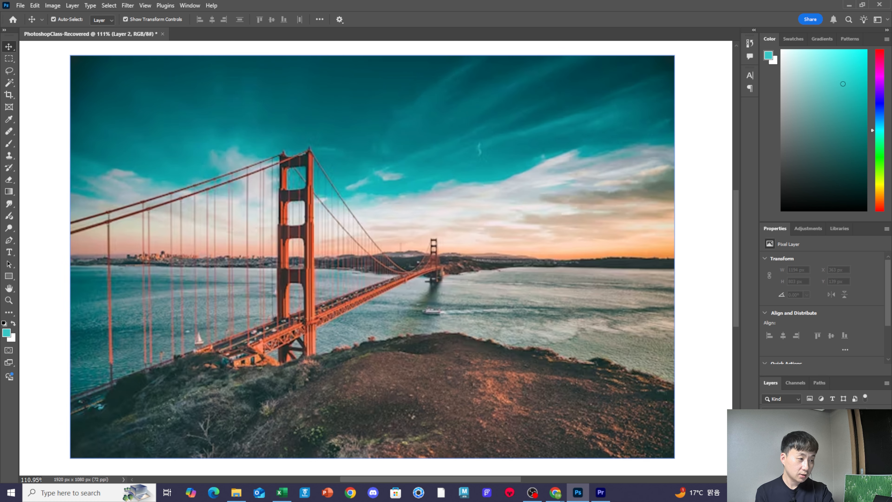
pyautogui.click(767, 439)
pyautogui.press('e')
pyautogui.press('e')
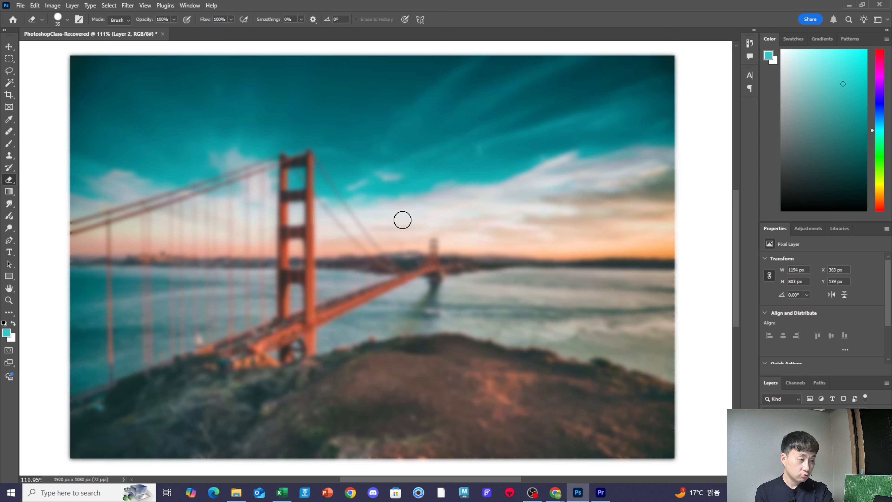
pyautogui.rightClick(401, 194)
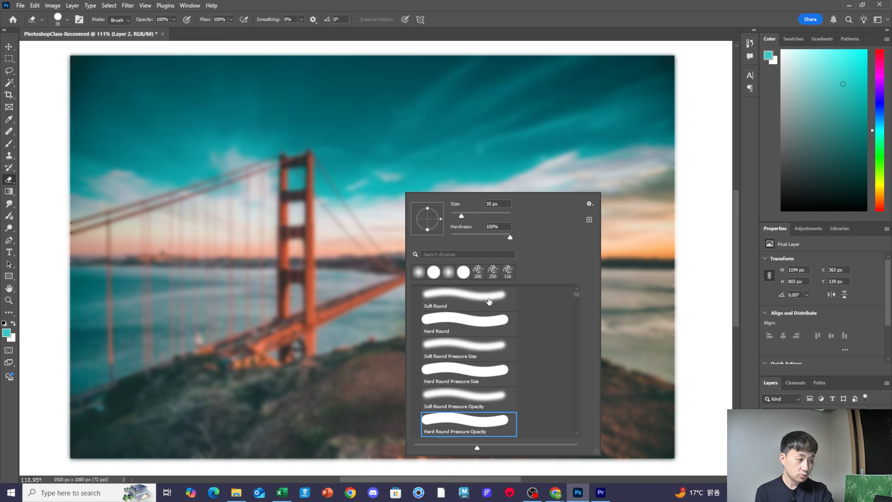
pyautogui.click(489, 301)
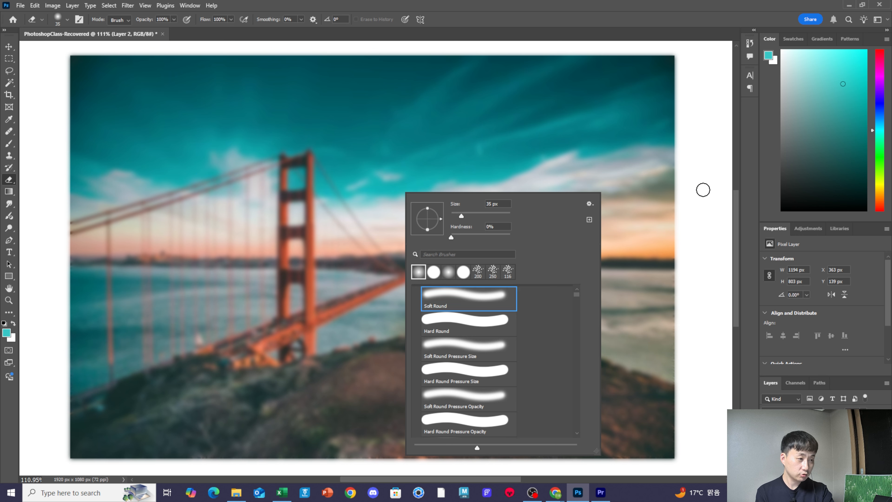
pyautogui.click(711, 189)
# - Enlarge the Eraser to 800 px and erase the blurred copy over the bridge, the hill and the central sky
pyautogui.press(']')
pyautogui.press(']')
pyautogui.press(']')
pyautogui.press(']')
pyautogui.press(']')
pyautogui.press(']')
pyautogui.press(']')
pyautogui.press(']')
pyautogui.press(']')
pyautogui.press(']')
pyautogui.press(']')
pyautogui.press(']')
pyautogui.press(']')
pyautogui.press(']')
pyautogui.press(']')
pyautogui.press(']')
pyautogui.press(']')
pyautogui.press(']')
pyautogui.press(']')
pyautogui.press(']')
pyautogui.click(386, 259)
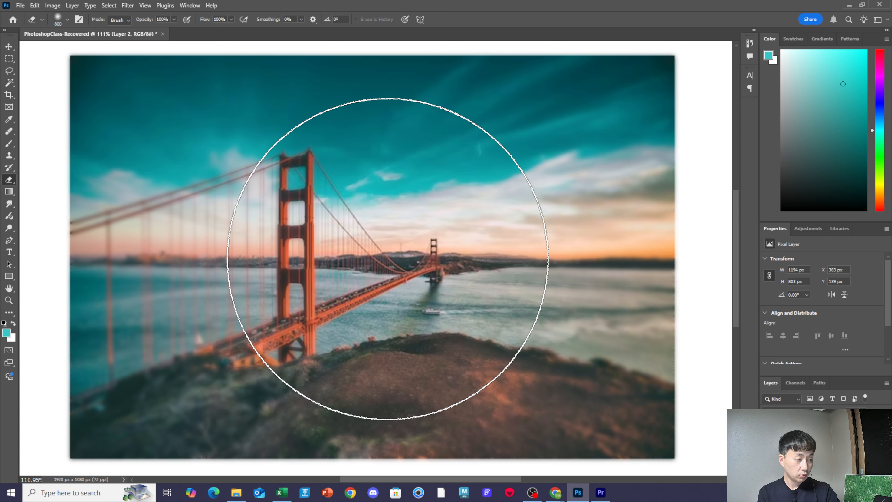
pyautogui.moveTo(376, 262)
pyautogui.mouseDown()
pyautogui.moveTo(294, 262)
pyautogui.moveTo(465, 255)
pyautogui.moveTo(351, 293)
pyautogui.moveTo(359, 166)
pyautogui.moveTo(368, 284)
pyautogui.moveTo(470, 275)
pyautogui.moveTo(281, 259)
pyautogui.moveTo(394, 157)
pyautogui.moveTo(664, 219)
pyautogui.moveTo(578, 449)
pyautogui.moveTo(231, 399)
pyautogui.moveTo(198, 254)
pyautogui.moveTo(369, 329)
pyautogui.moveTo(224, 299)
pyautogui.moveTo(359, 255)
pyautogui.moveTo(417, 121)
pyautogui.mouseUp()
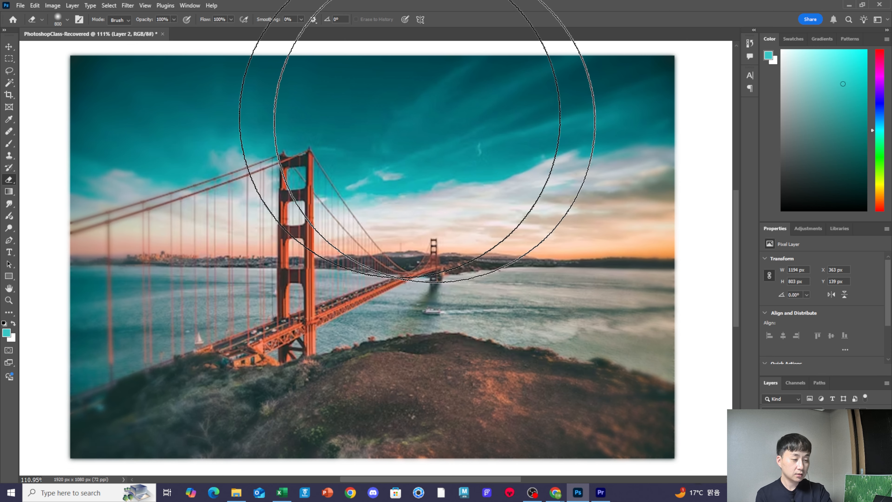
# - Hide the partly erased blurred copy and apply the Sharpen filter to the original photo layer
pyautogui.press('v')
pyautogui.click(417, 235)
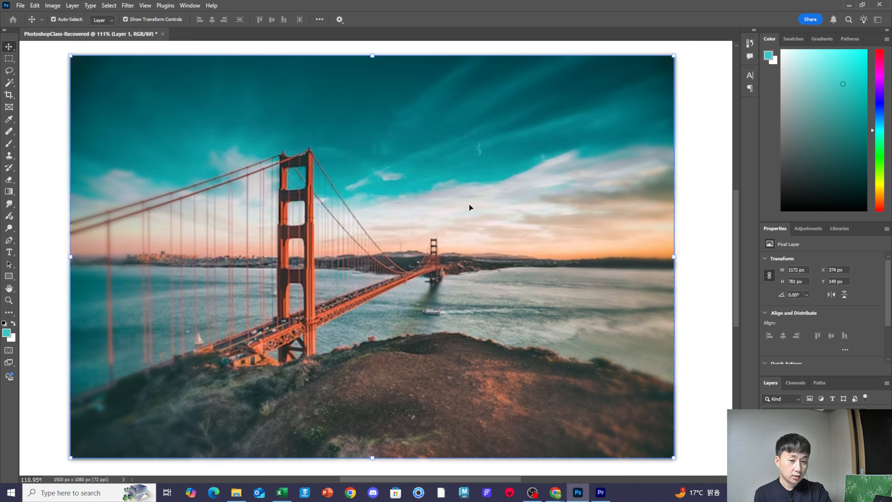
pyautogui.click(767, 439)
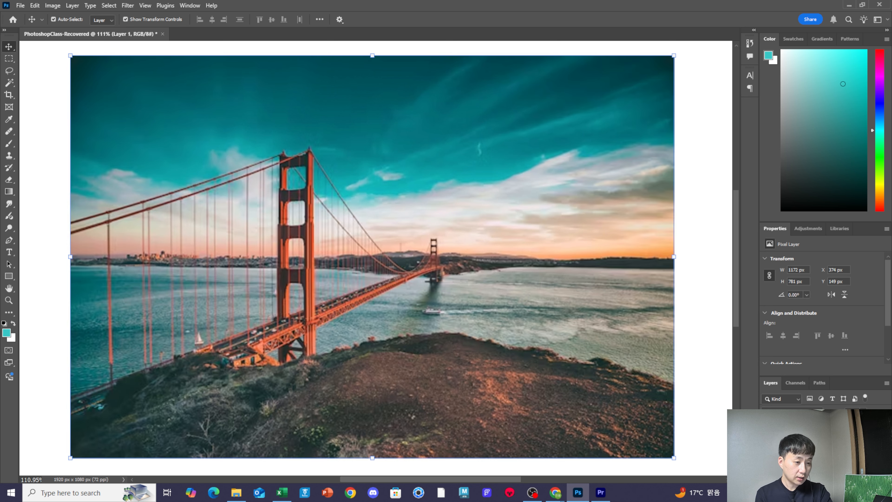
pyautogui.click(130, 8)
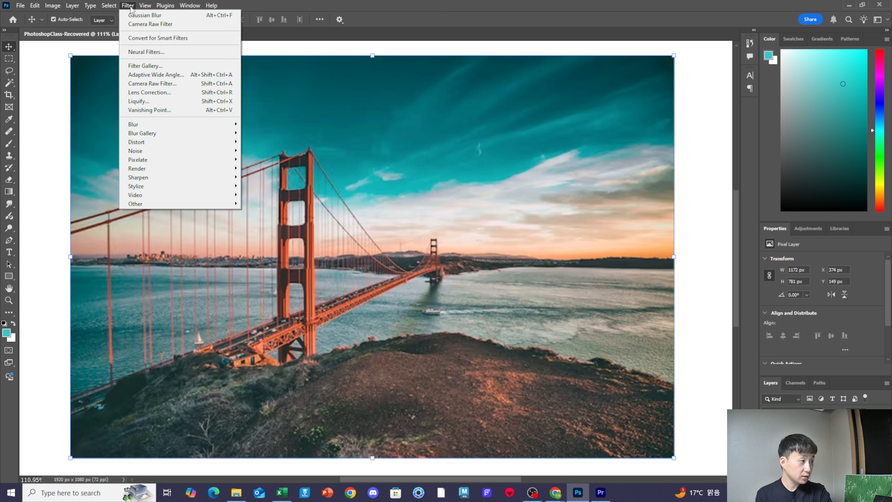
pyautogui.moveTo(160, 180)
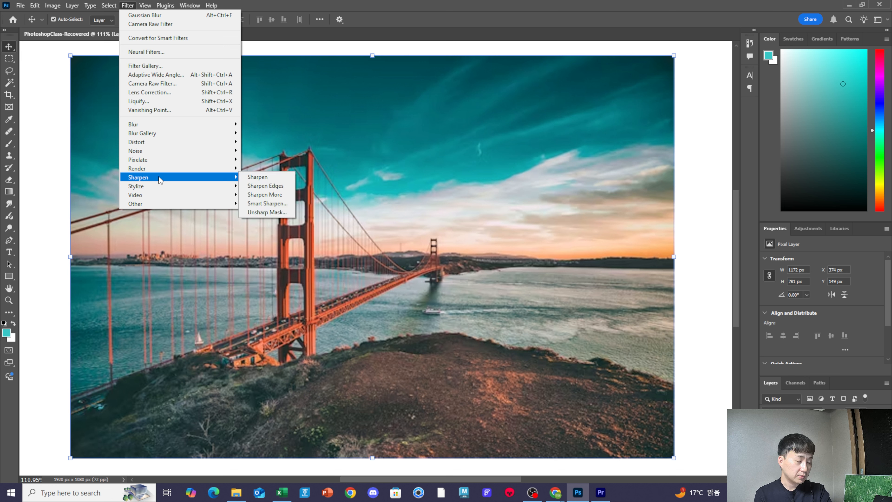
pyautogui.click(245, 176)
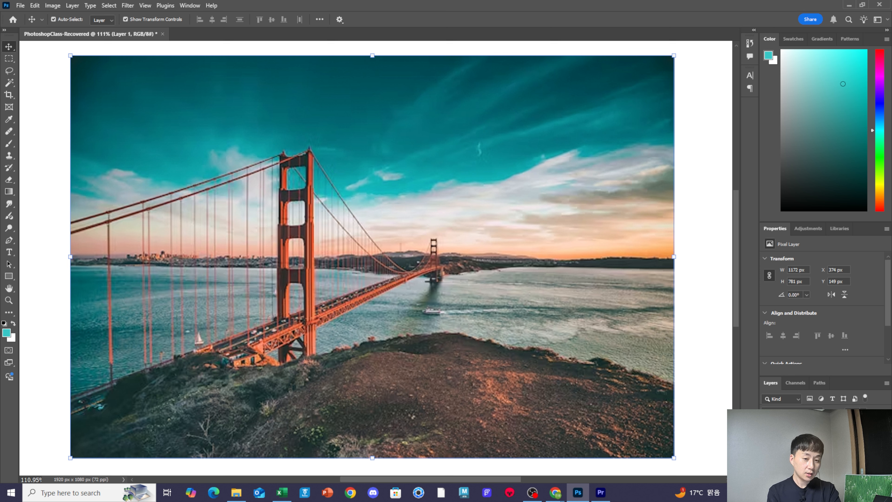
pyautogui.rightClick(817, 445)
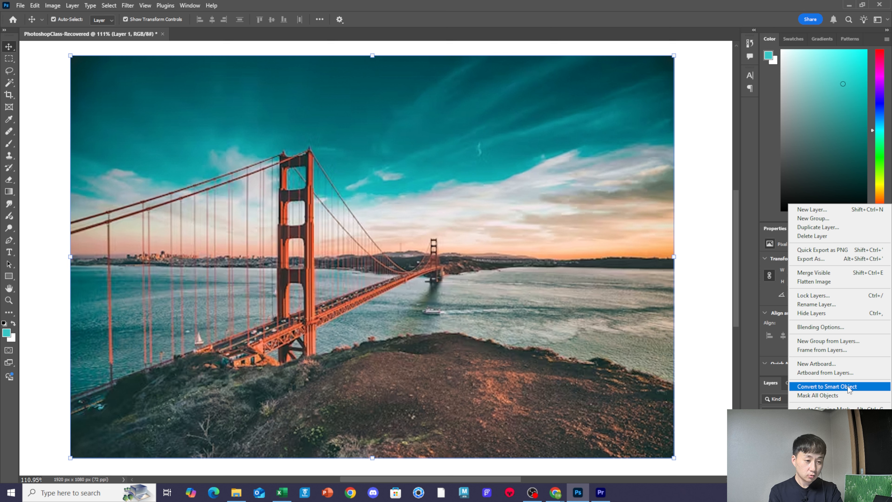
pyautogui.click(655, 313)
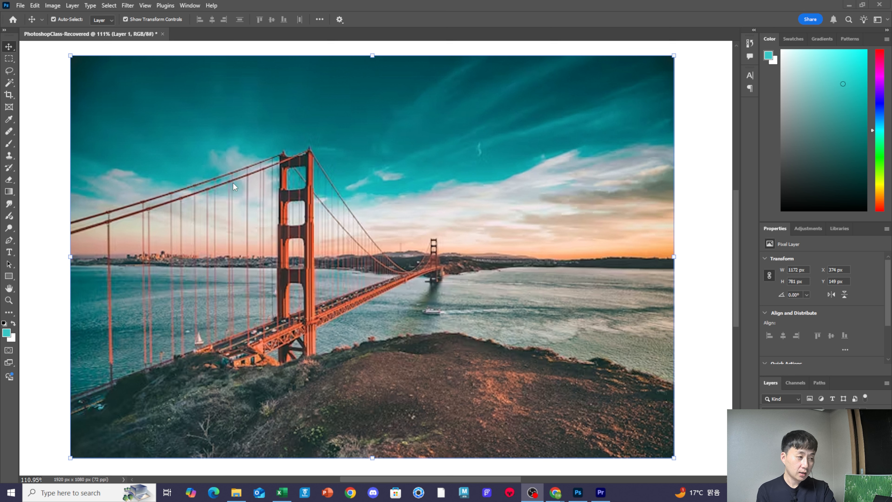
pyautogui.click(409, 220)
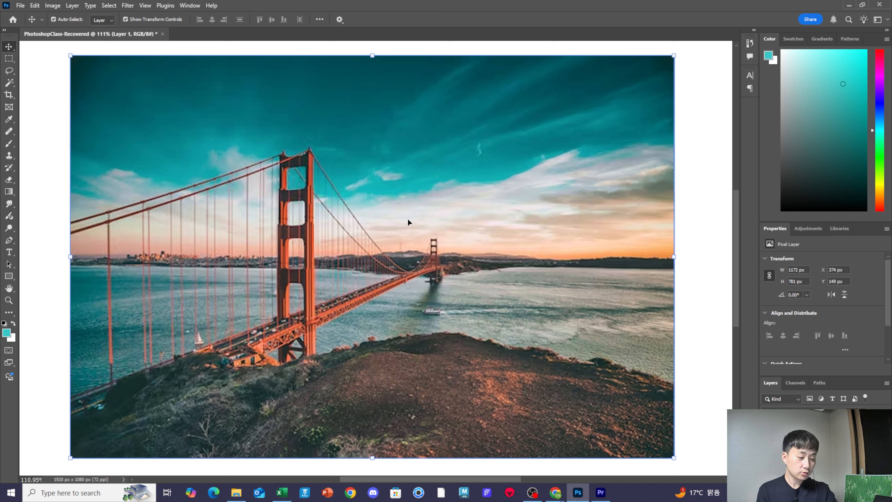
# - Apply a Curves adjustment to the photo, mapping input 79 to output 67 and input 156 to output 164
pyautogui.press('ctrl')
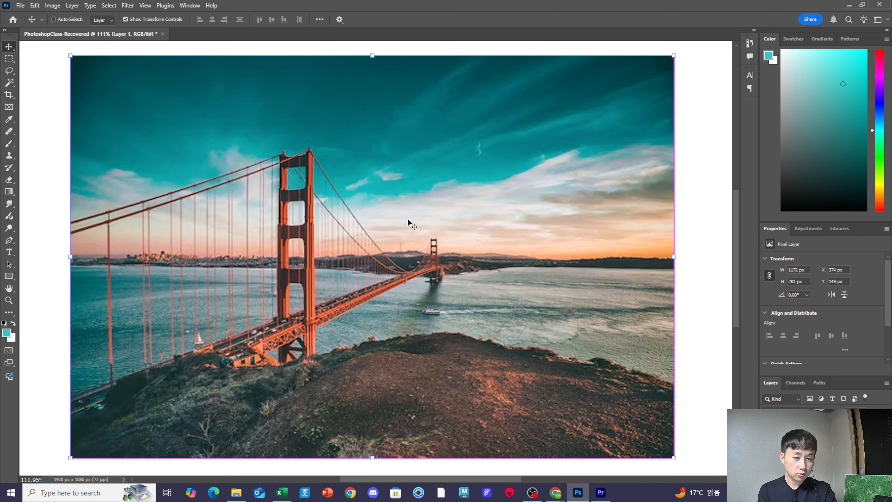
pyautogui.hotkey('ctrl', 'm')
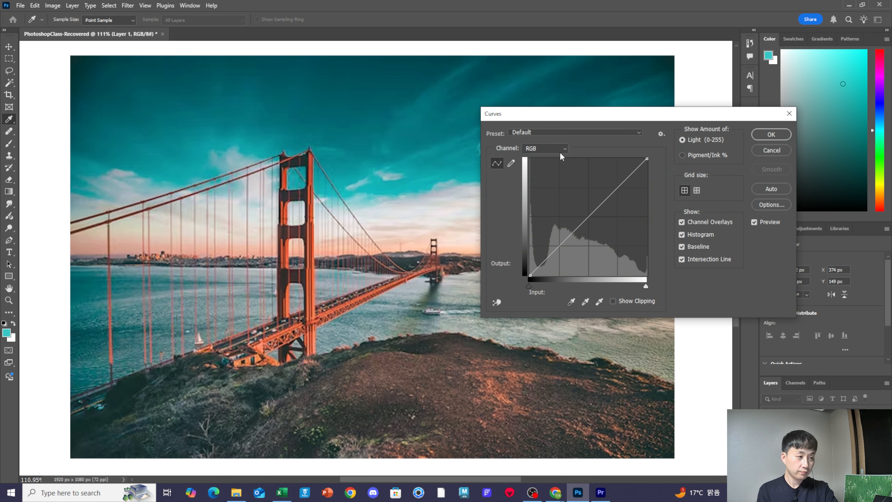
pyautogui.moveTo(567, 239); pyautogui.dragTo(567, 244)
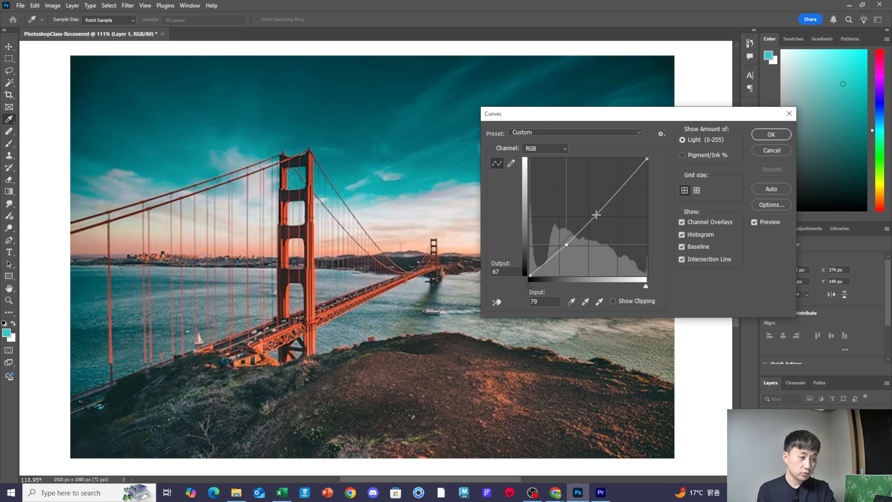
pyautogui.click(602, 203)
pyautogui.moveTo(601, 202); pyautogui.dragTo(602, 200)
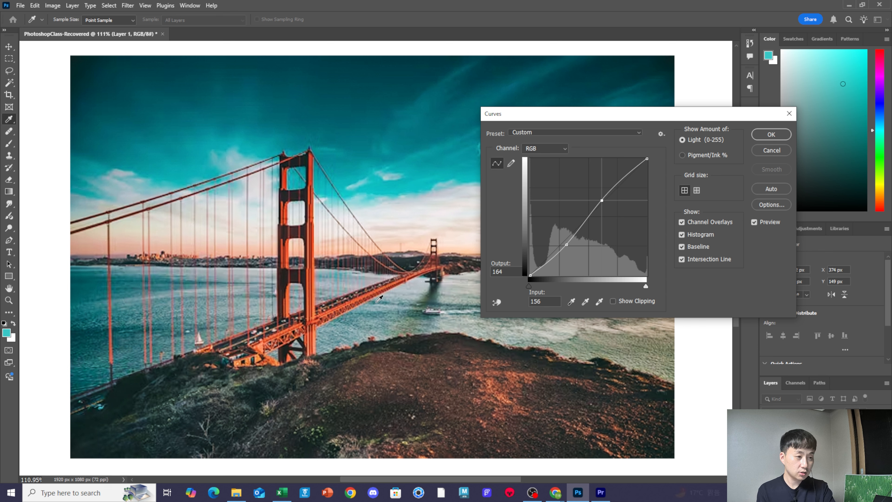
pyautogui.click(772, 135)
pyautogui.press('v')
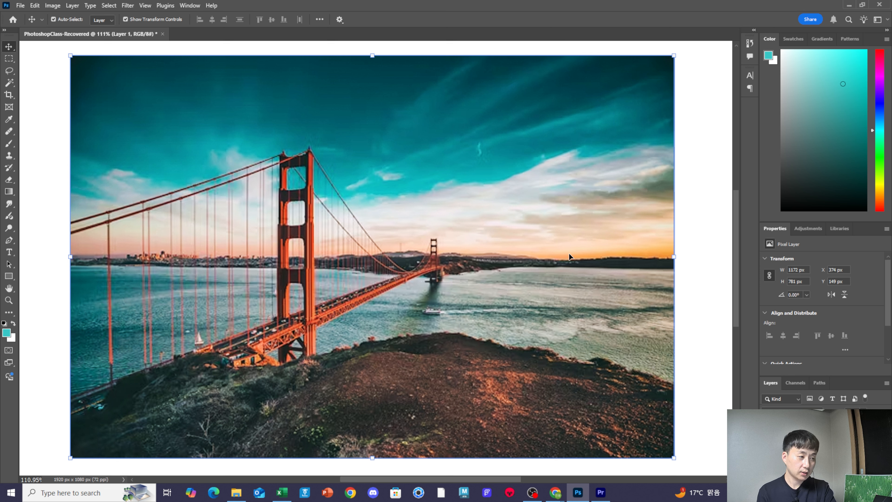
# - Apply a Hue/Saturation adjustment to the photo with Hue +15, Saturation -24 and Lightness +2
pyautogui.press('ctrl')
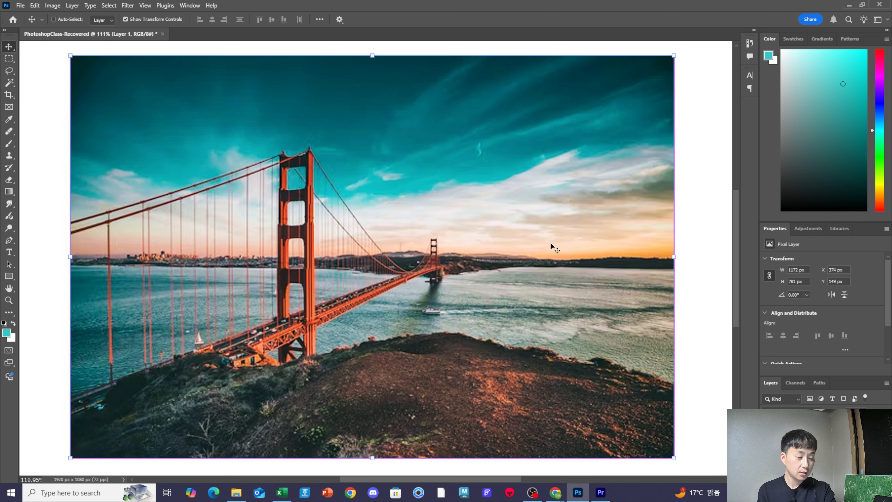
pyautogui.hotkey('ctrl', 'u')
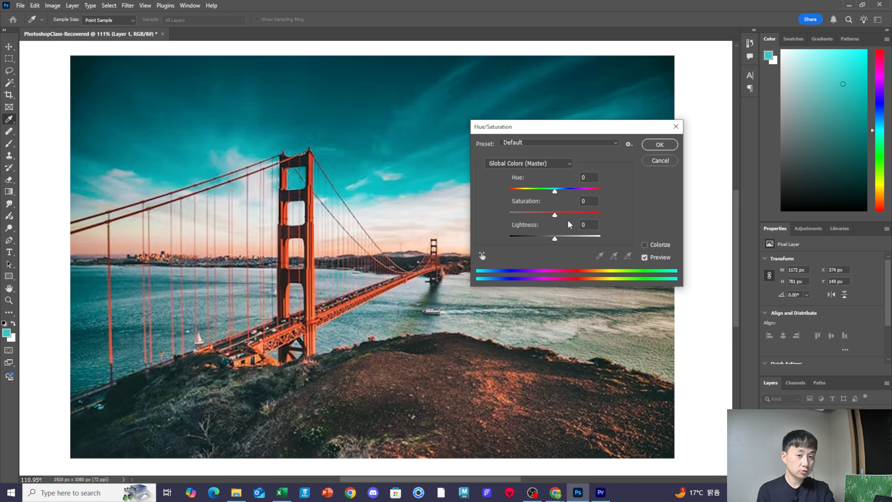
pyautogui.click(555, 192)
pyautogui.moveTo(555, 193); pyautogui.dragTo(562, 242)
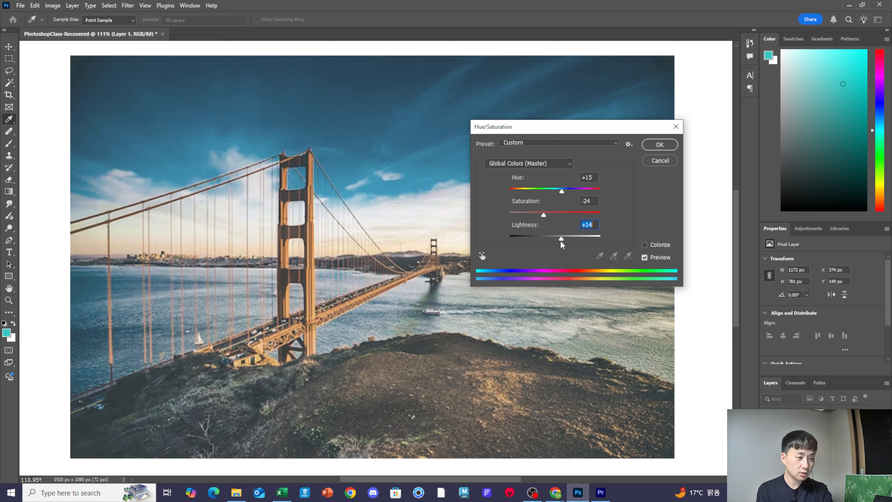
pyautogui.moveTo(561, 239); pyautogui.dragTo(557, 242)
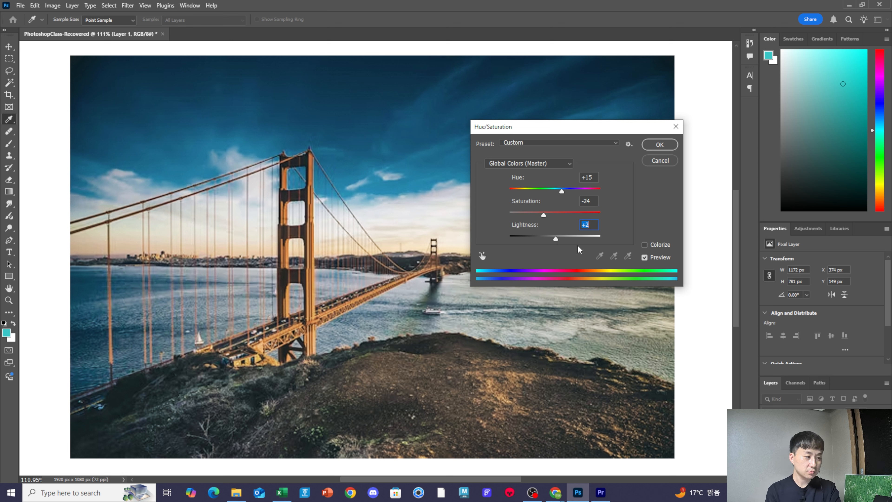
pyautogui.click(660, 145)
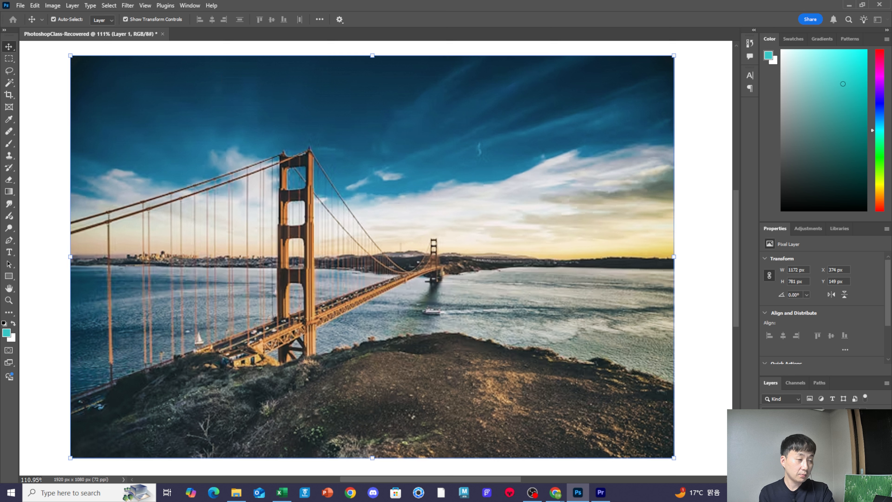
# - Apply a Gaussian Blur to the whole photo layer with an adjusted radius, keeping the layer selected
pyautogui.click(129, 5)
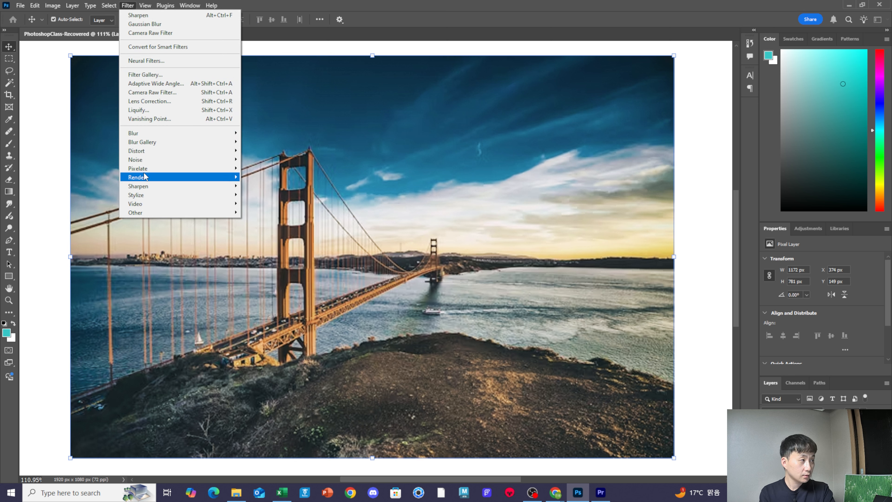
pyautogui.moveTo(211, 133)
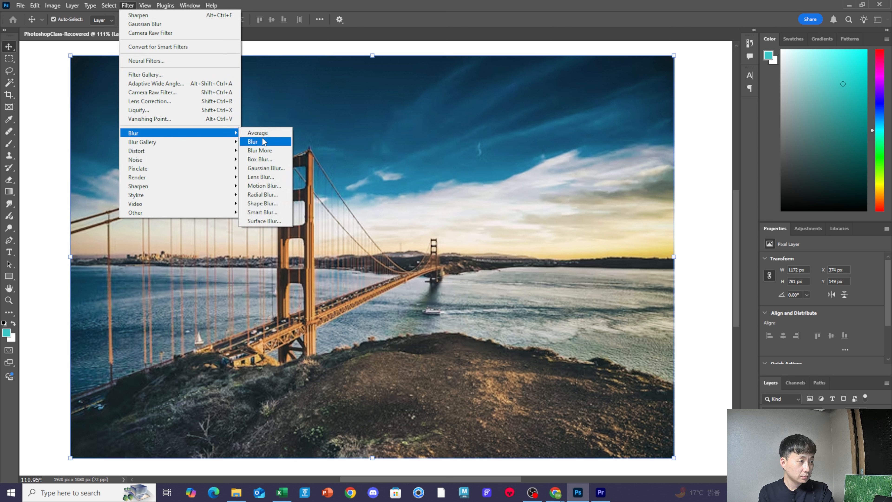
pyautogui.click(264, 168)
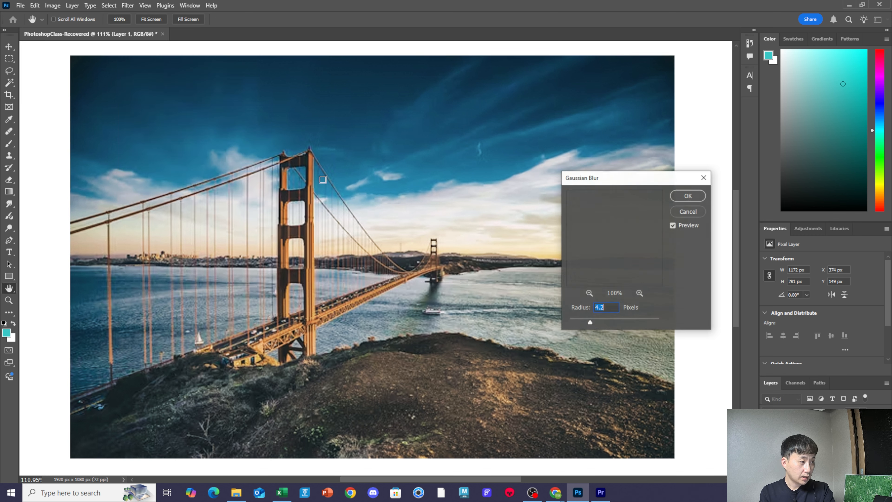
pyautogui.moveTo(583, 323)
pyautogui.mouseDown()
pyautogui.moveTo(574, 320)
pyautogui.moveTo(595, 320)
pyautogui.moveTo(582, 319)
pyautogui.mouseUp()
pyautogui.click(682, 200)
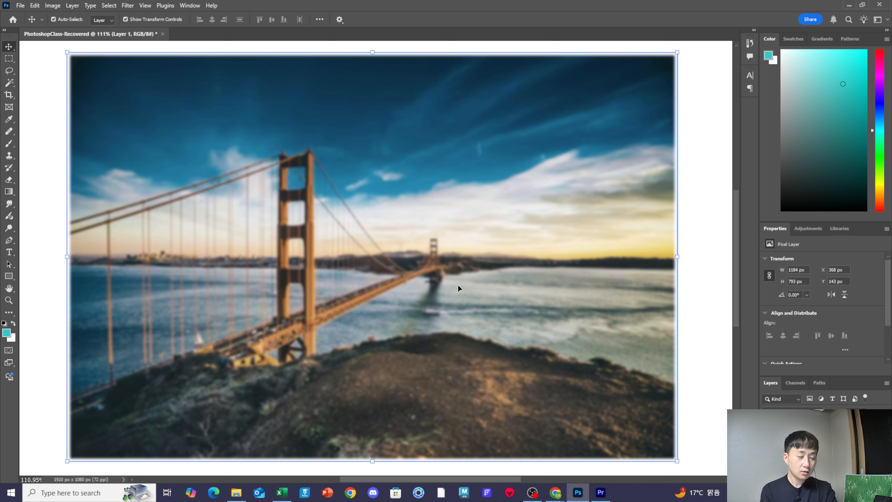
pyautogui.click(704, 200)
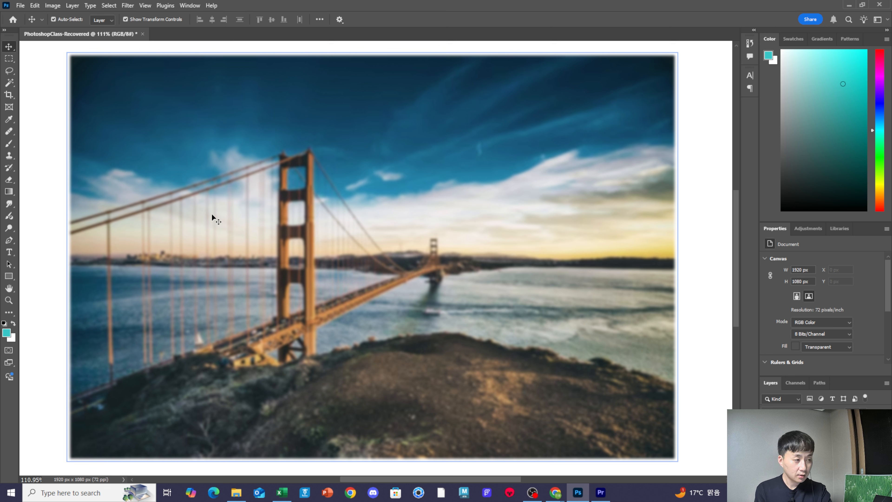
pyautogui.click(482, 340)
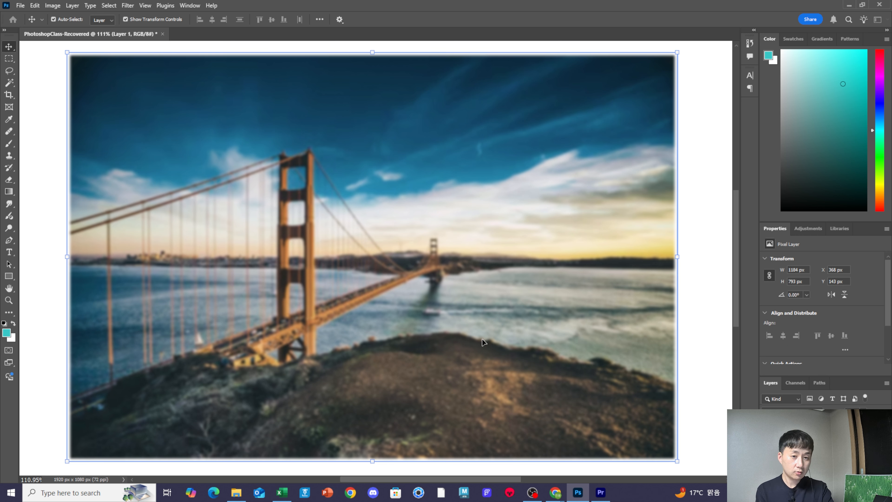